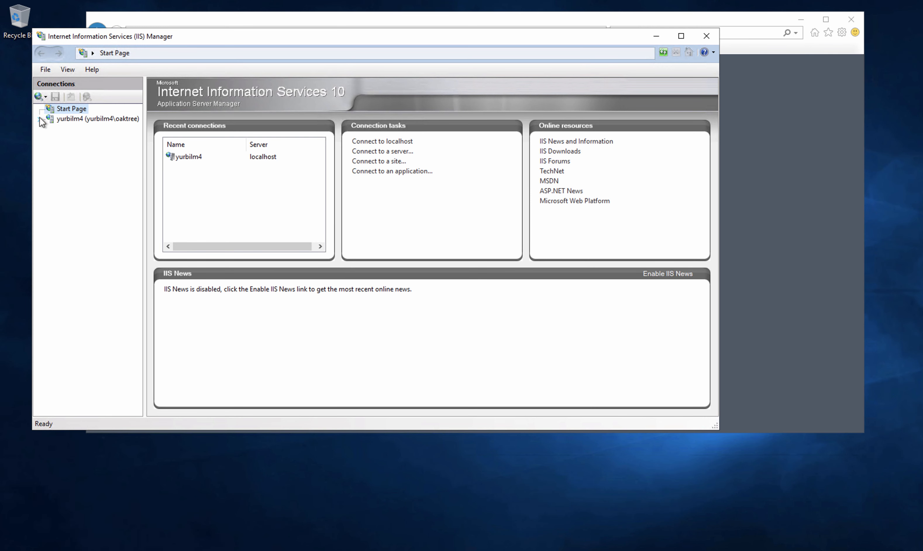
- Expand yurbilm4 > Sites > Default Web Site to list aspnet_client, yurbi, yurbimidtier and yurbiws
left_click(43, 119)
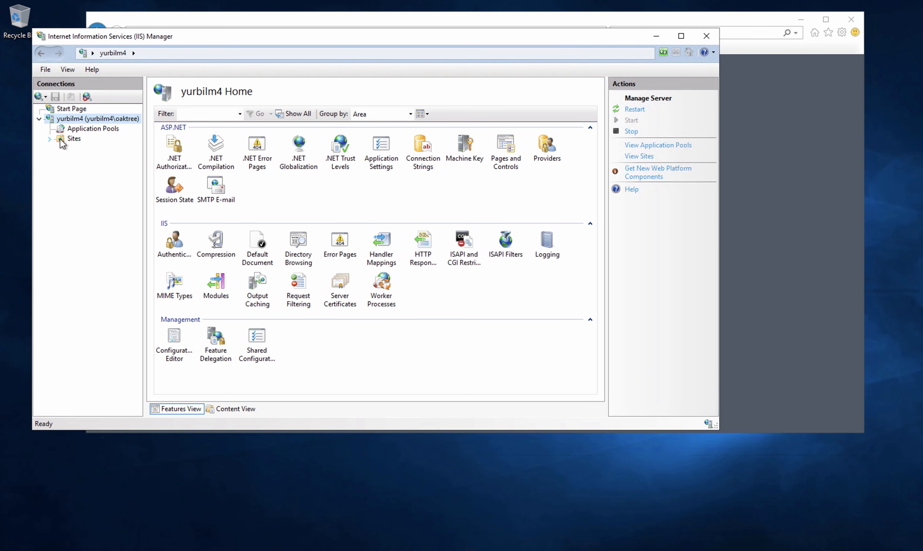
left_click(49, 138)
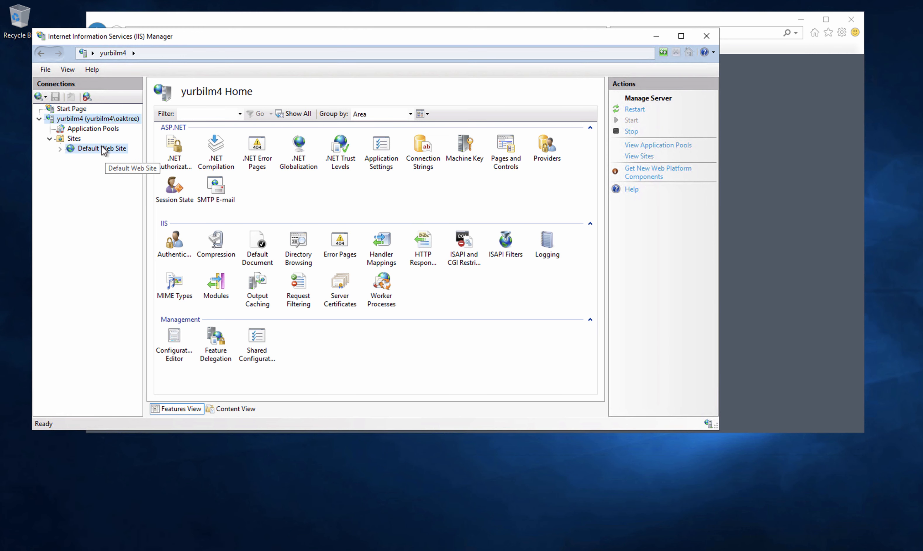
left_click(101, 146)
left_click(61, 148)
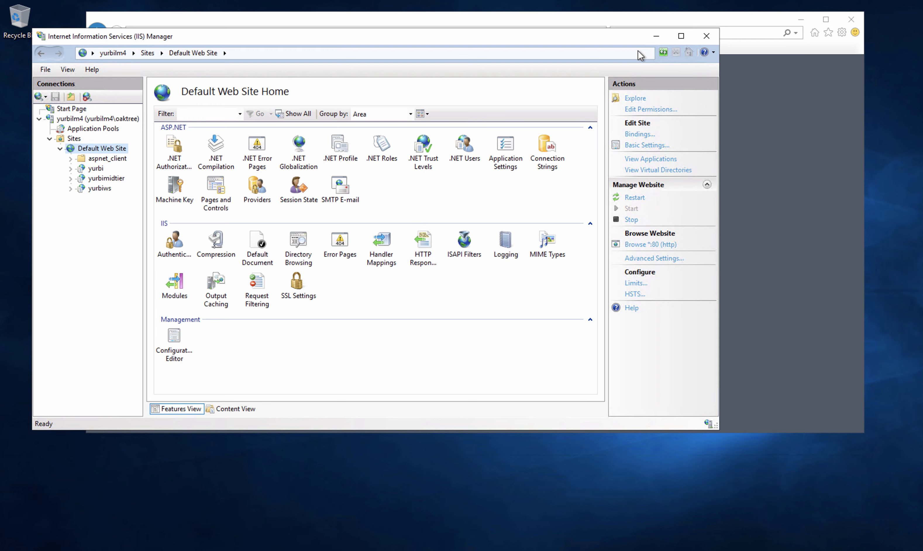
- Add a DNS-only Cloudflare A record named 'example' pointing to 23.99.190.85
left_click(656, 37)
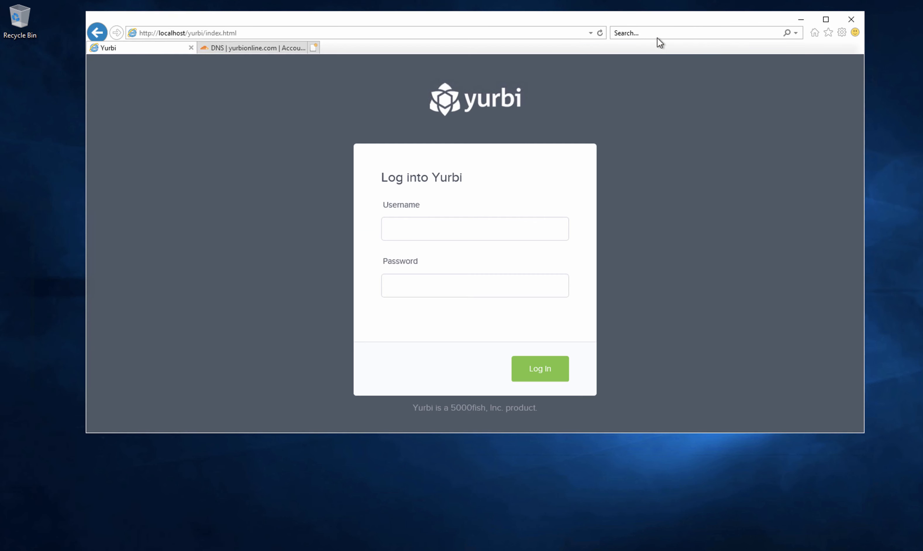
left_click(243, 46)
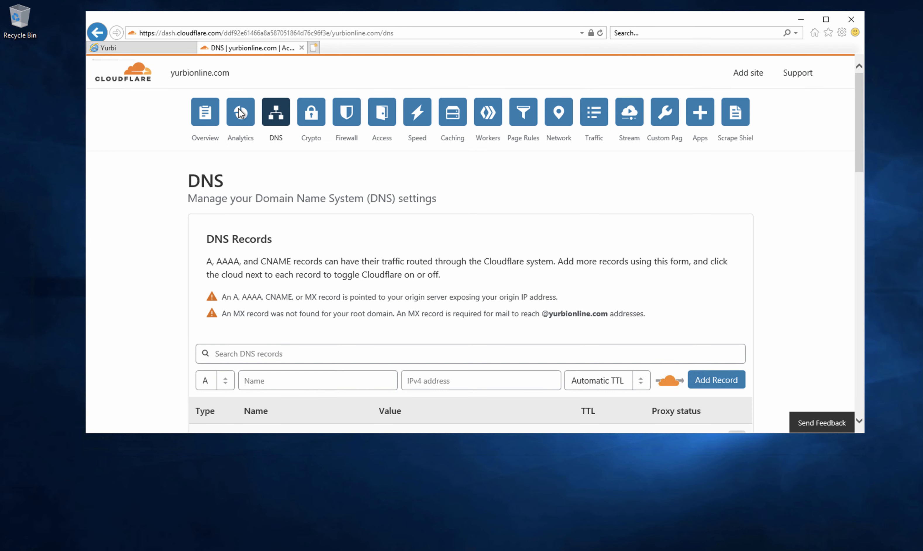
left_click(264, 377)
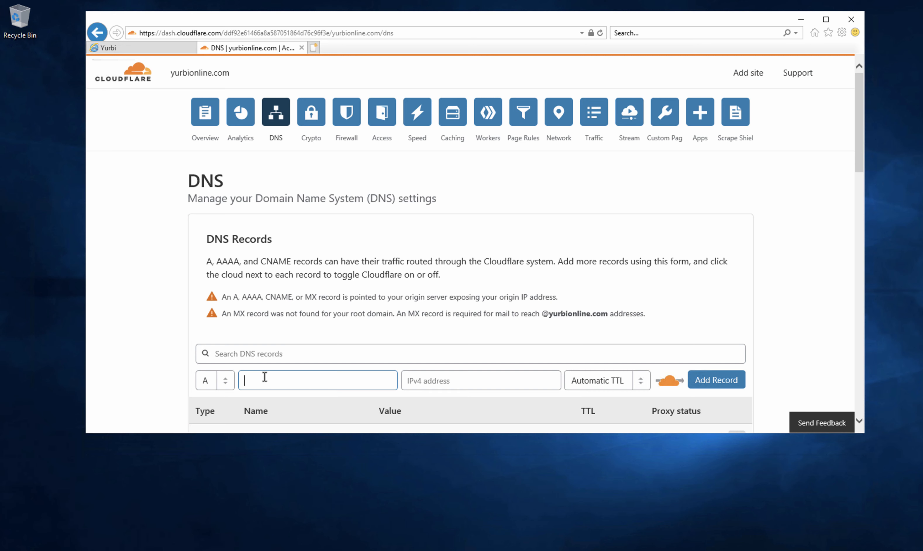
type("example")
left_click(443, 383)
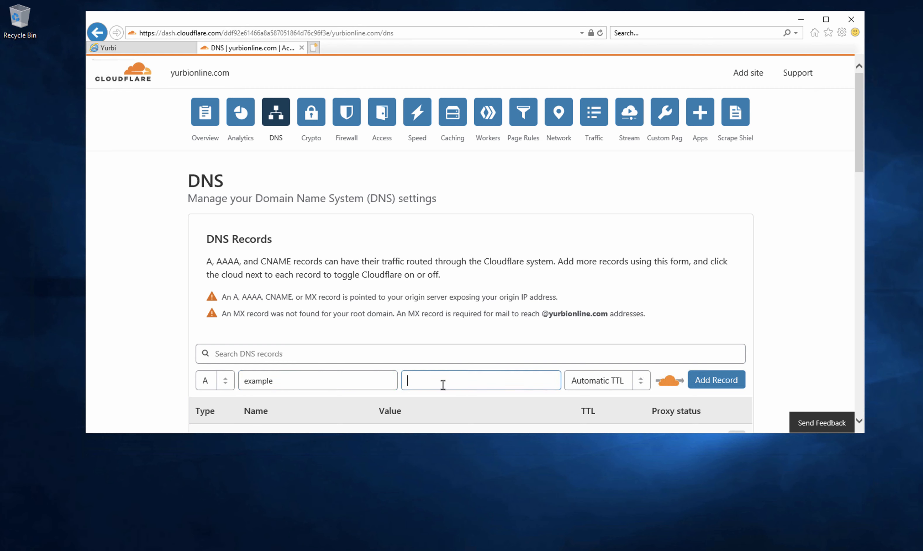
type("23.99.190.85")
left_click(670, 383)
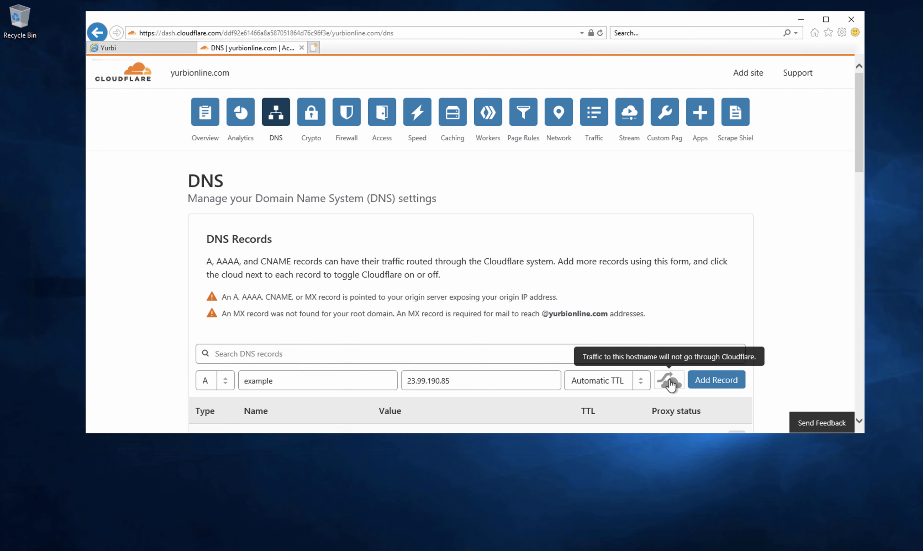
left_click(713, 384)
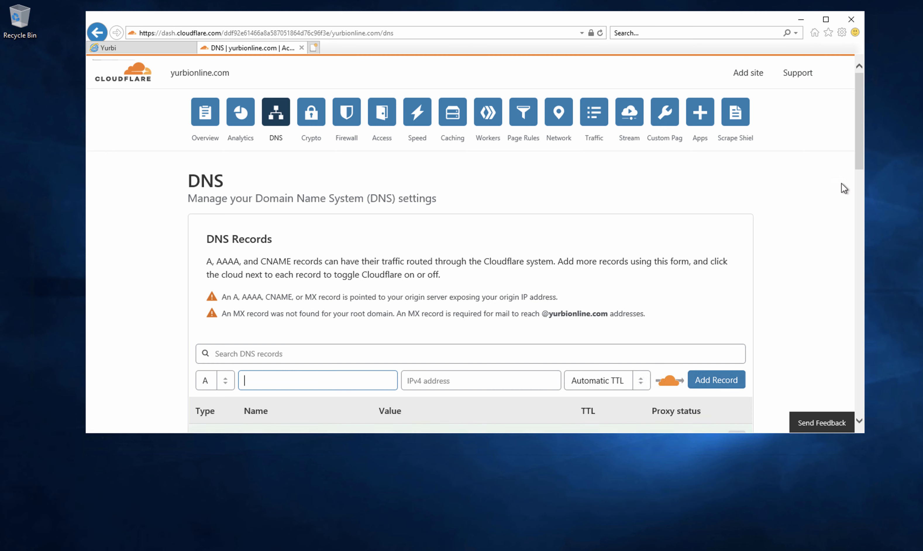
left_click_drag(855, 155, 857, 161)
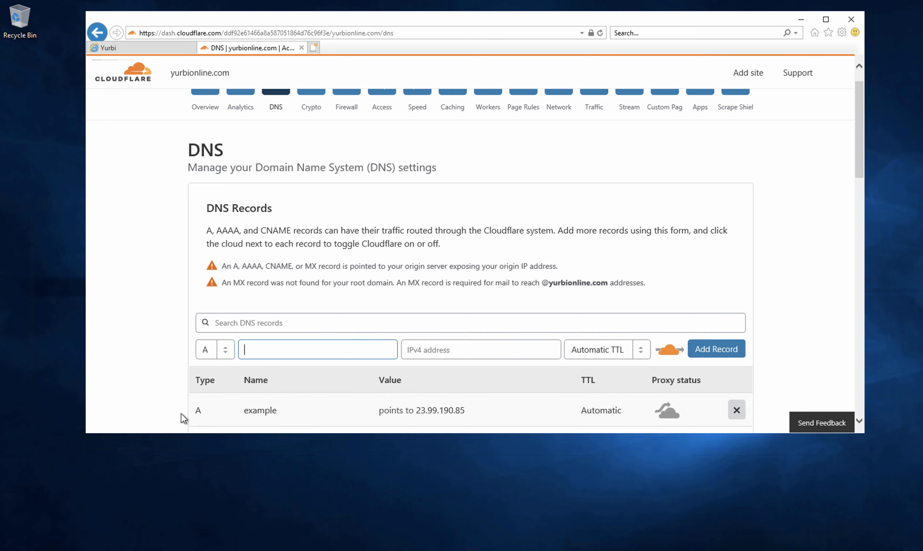
left_click(159, 48)
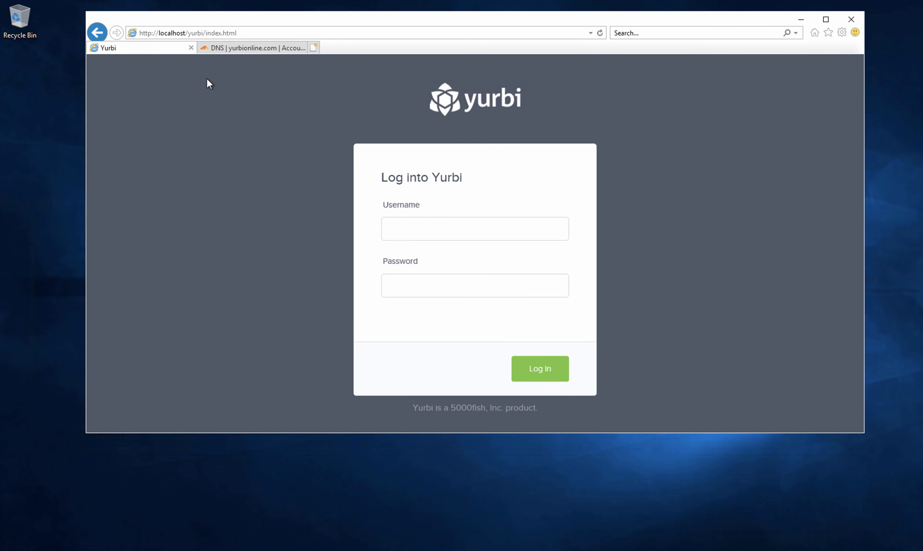
- Load Yurbi at example.yurbionline.com/yurbi in the address bar
left_click(172, 33)
left_click(173, 33)
left_click_drag(157, 33, 300, 40)
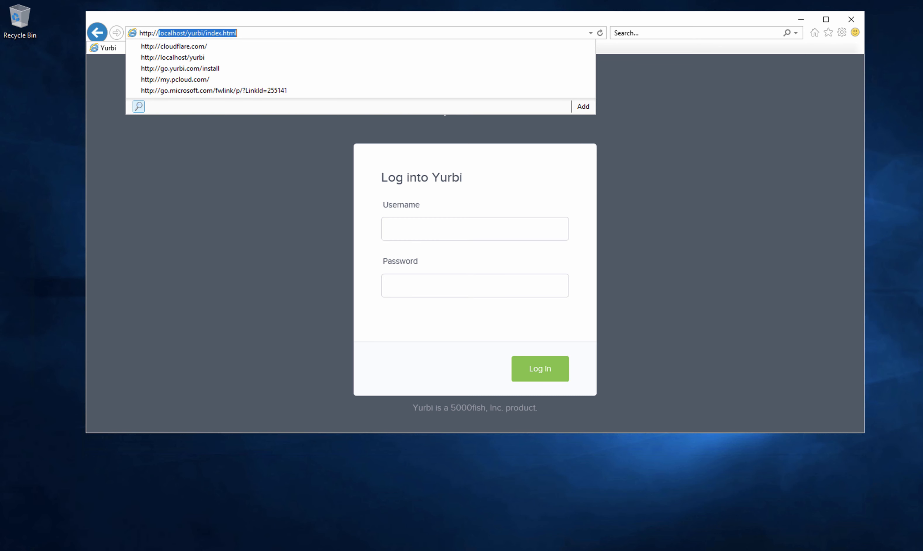
type("example.yur")
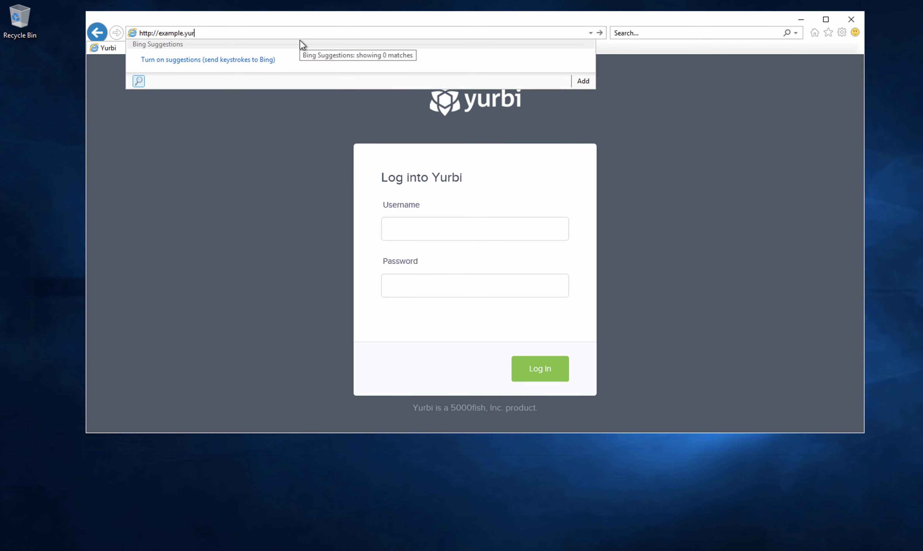
type("bionline.com/yurbi")
key("Return")
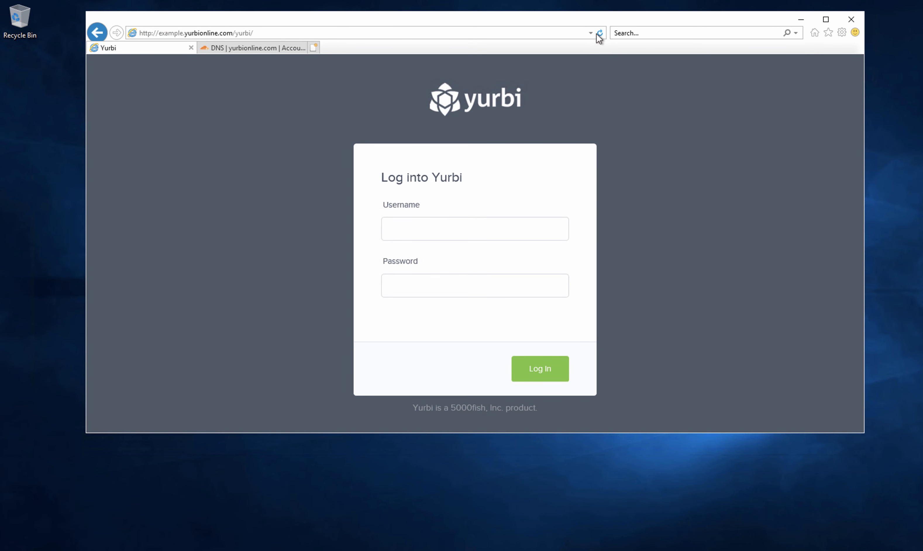
left_click(598, 34)
- Sign in as admin to reach the Getting Started dashboard, then log out
left_click(437, 228)
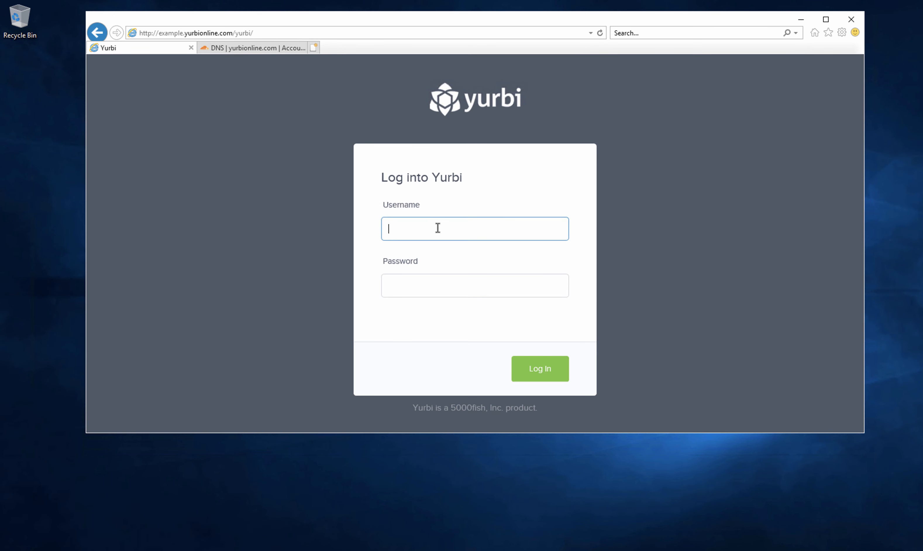
type("admin")
key("Tab")
type("admin")
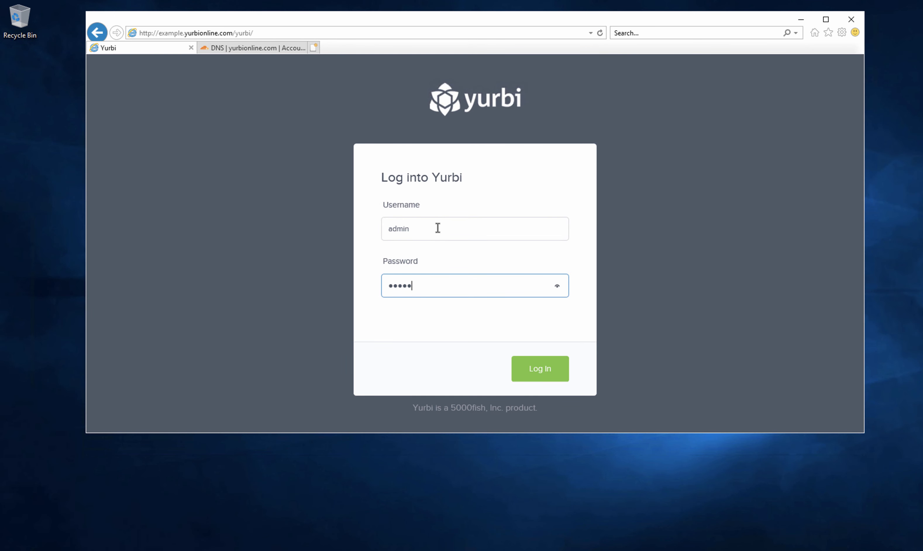
left_click(545, 377)
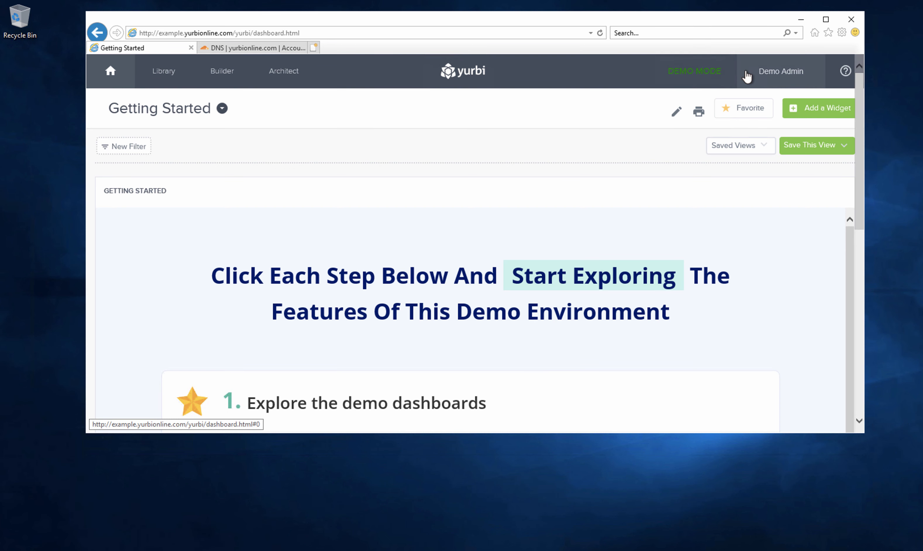
left_click(762, 77)
left_click(749, 196)
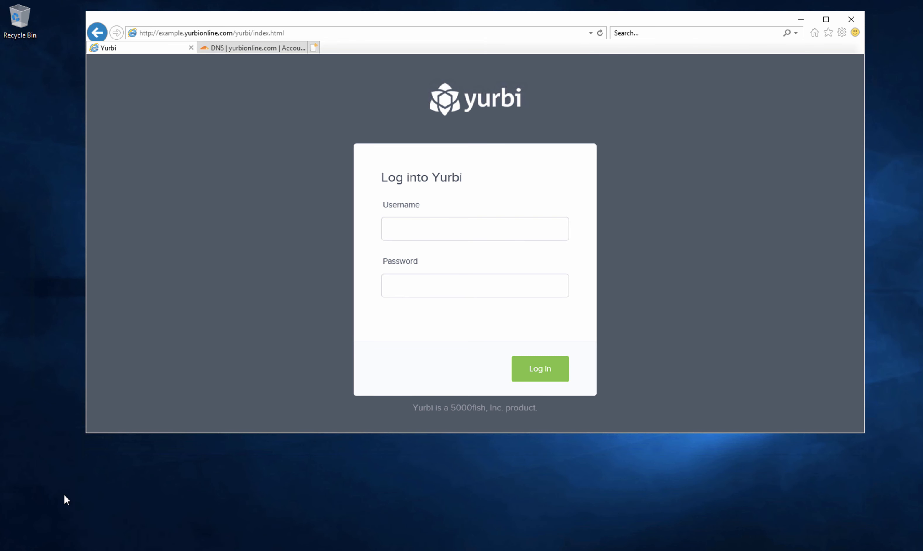
- Open Services from Start search, stop the Yurbi Master Service, and minimize the window
key("super")
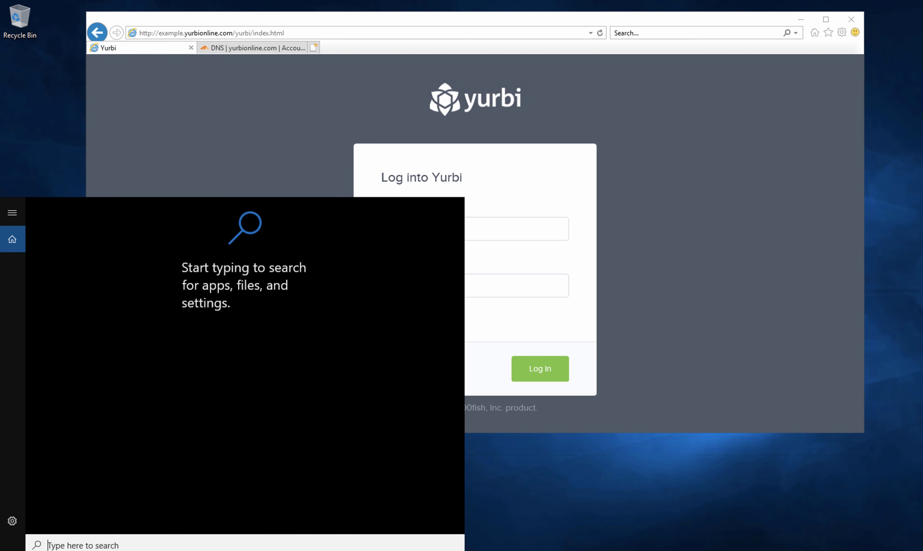
type("service")
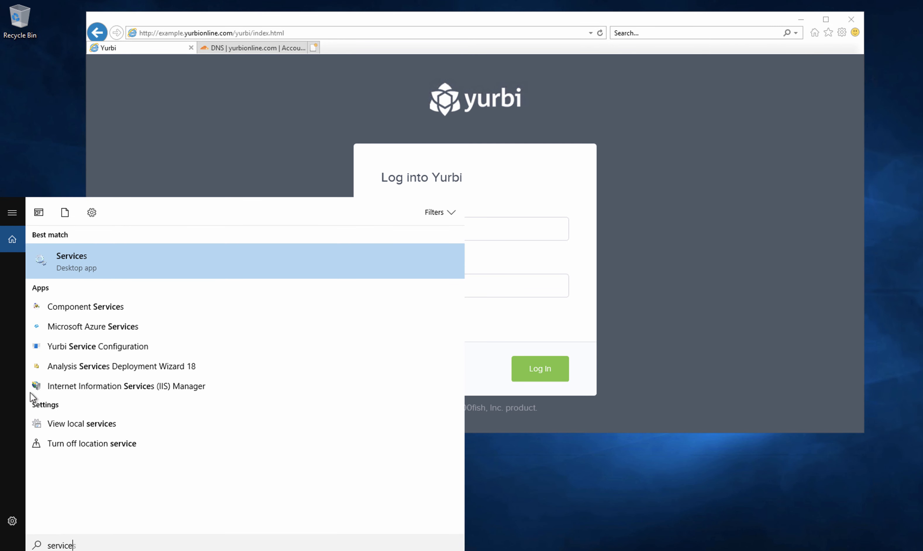
left_click(78, 260)
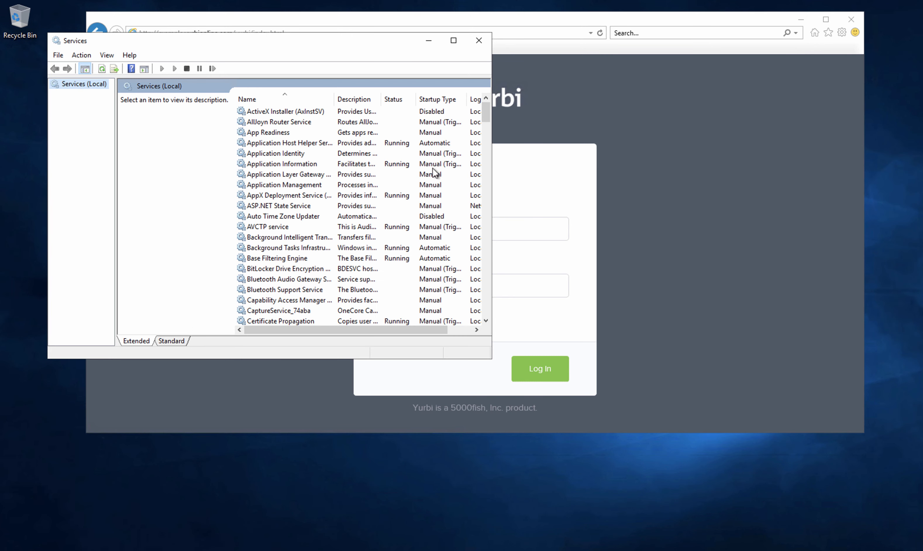
left_click_drag(486, 131, 486, 317)
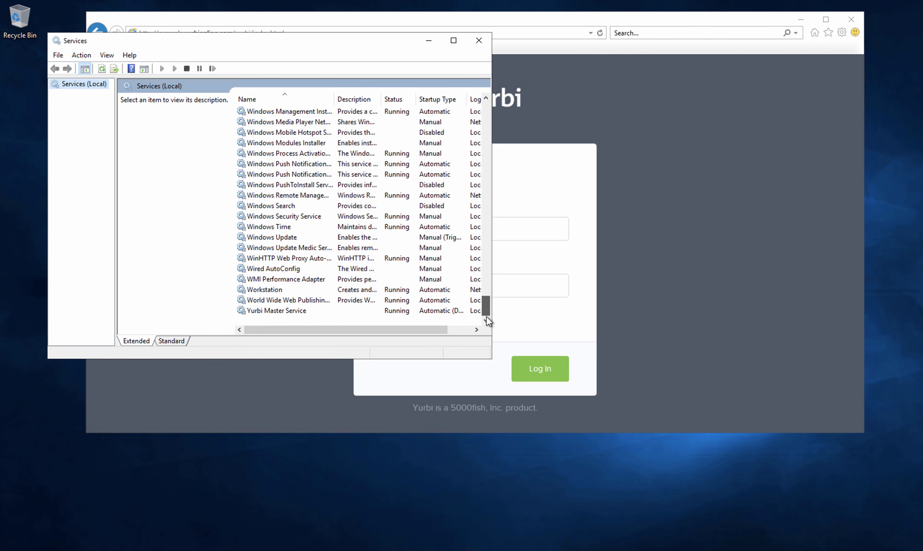
left_click(293, 311)
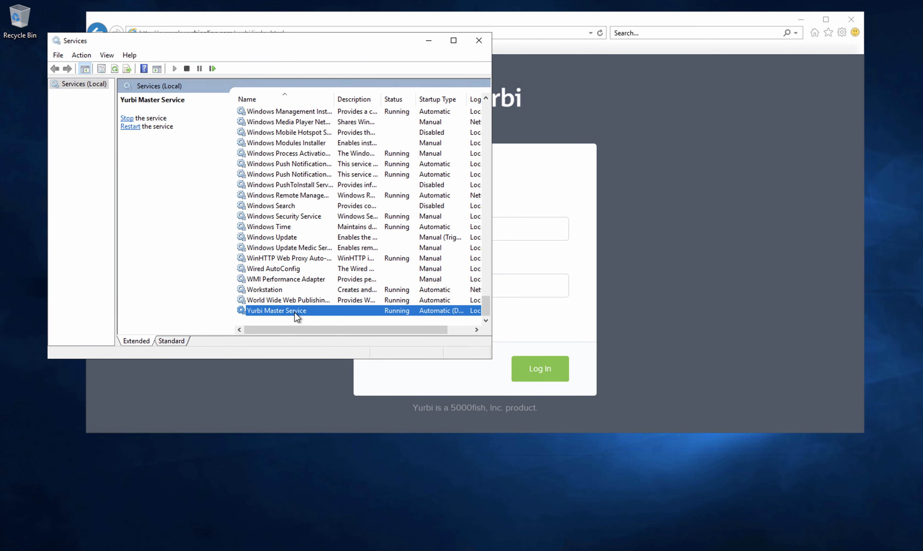
right_click(294, 313)
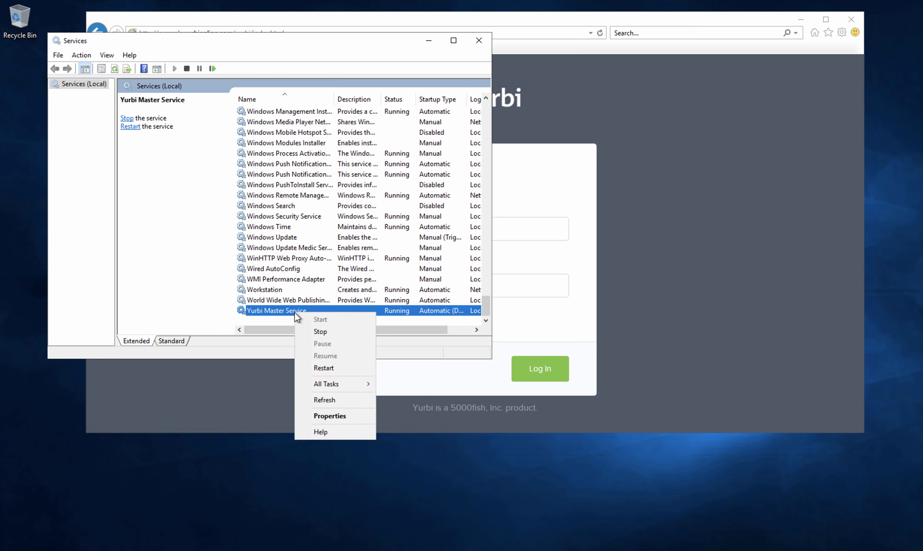
left_click(313, 332)
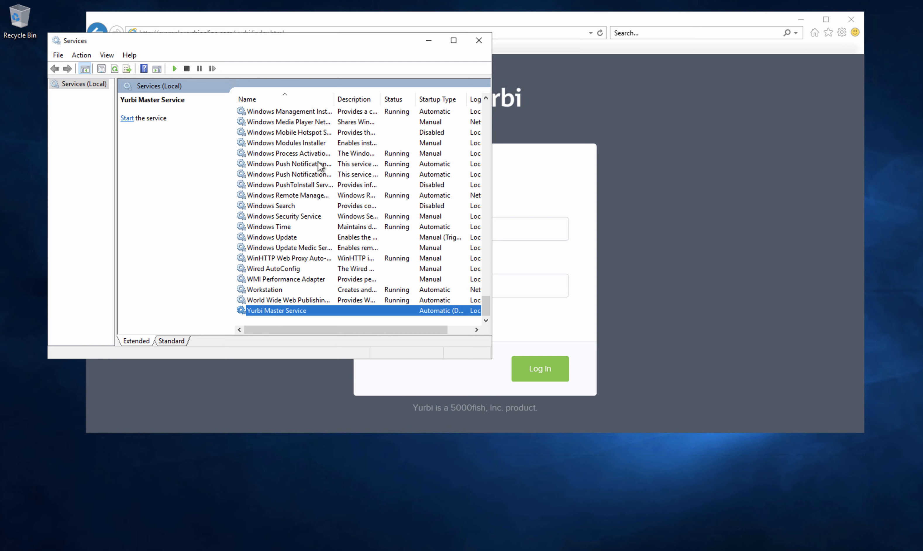
left_click(428, 42)
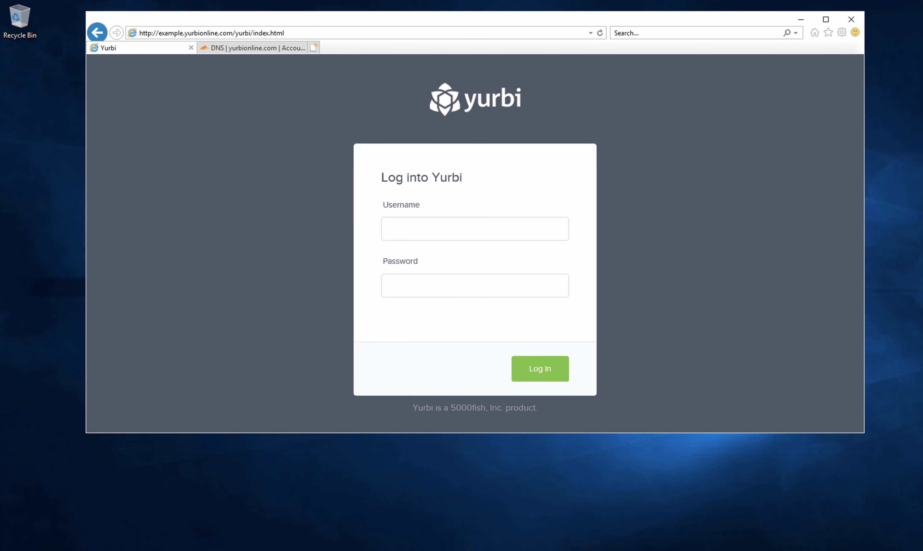
- In Default Web Site's Advanced Settings, set the Application Pool to yurbiAppPool
left_click(147, 550)
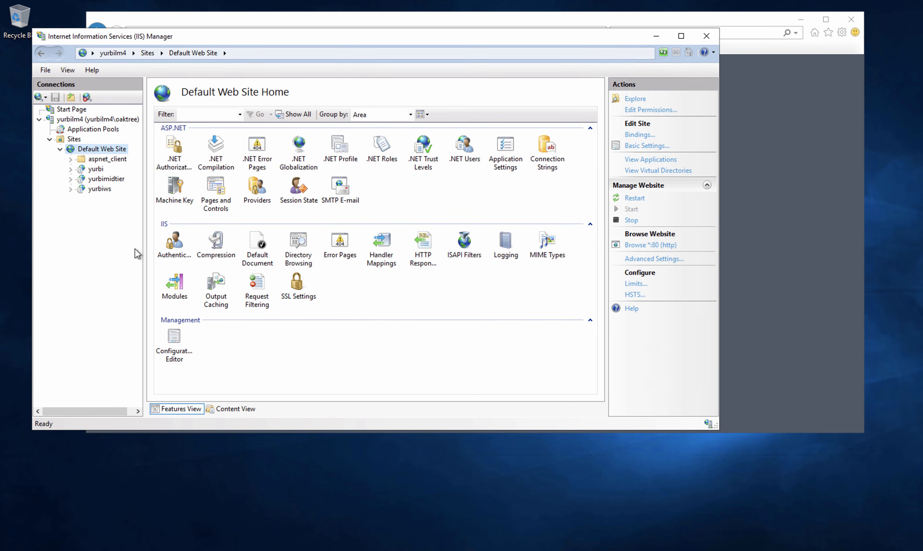
right_click(92, 149)
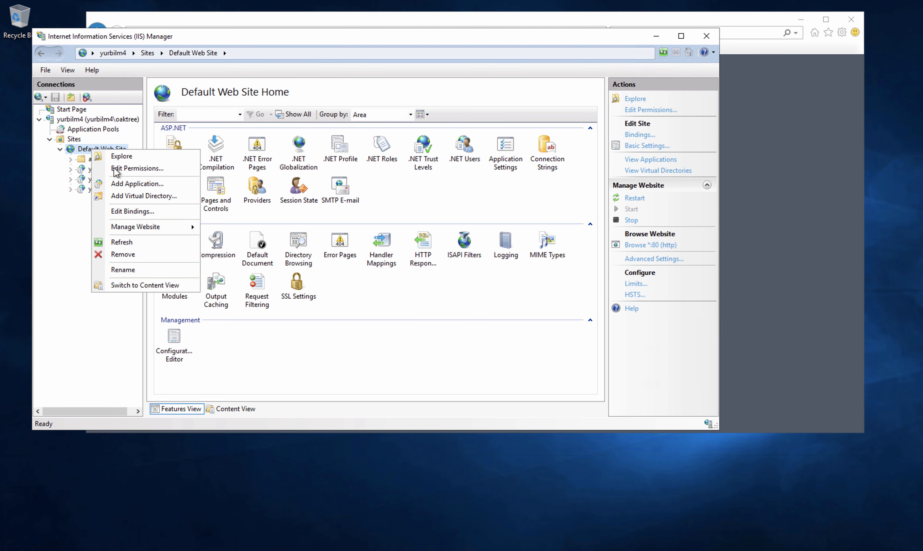
mouse_move(163, 226)
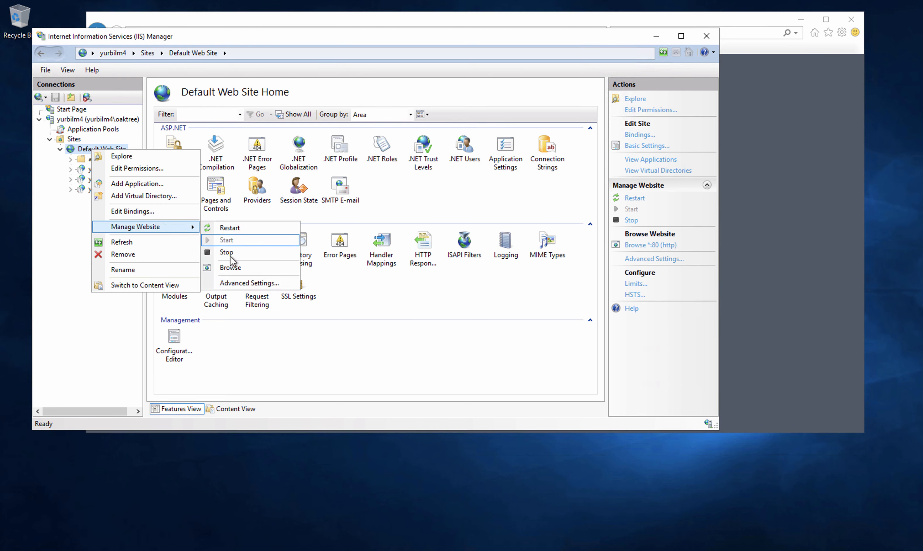
left_click(249, 283)
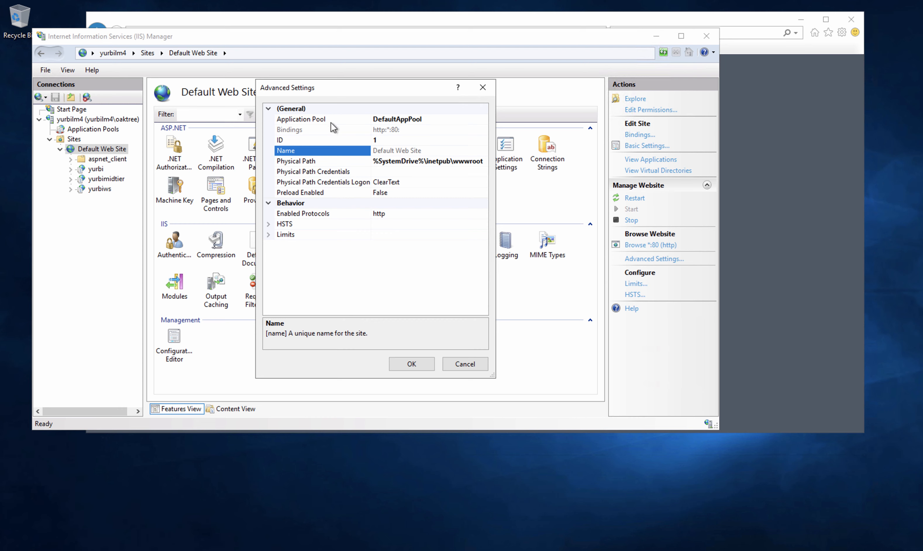
left_click(411, 122)
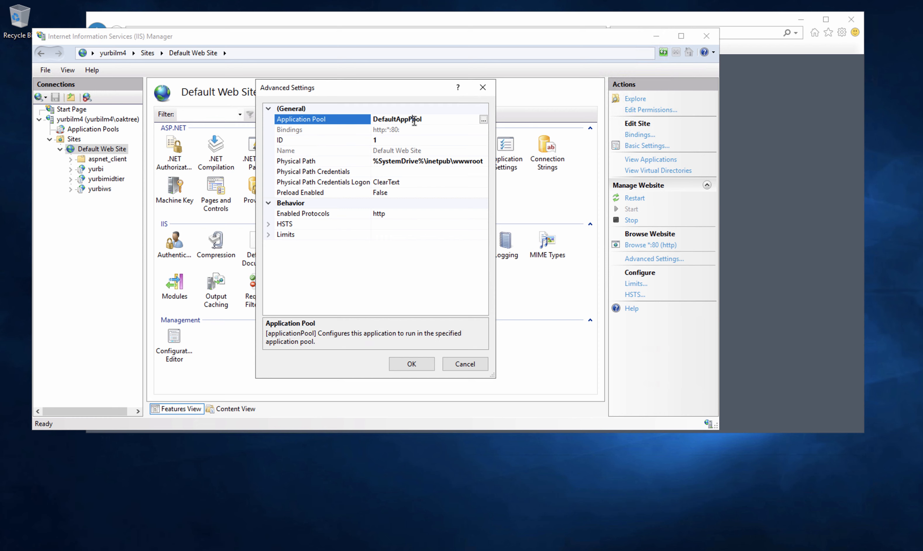
left_click(483, 120)
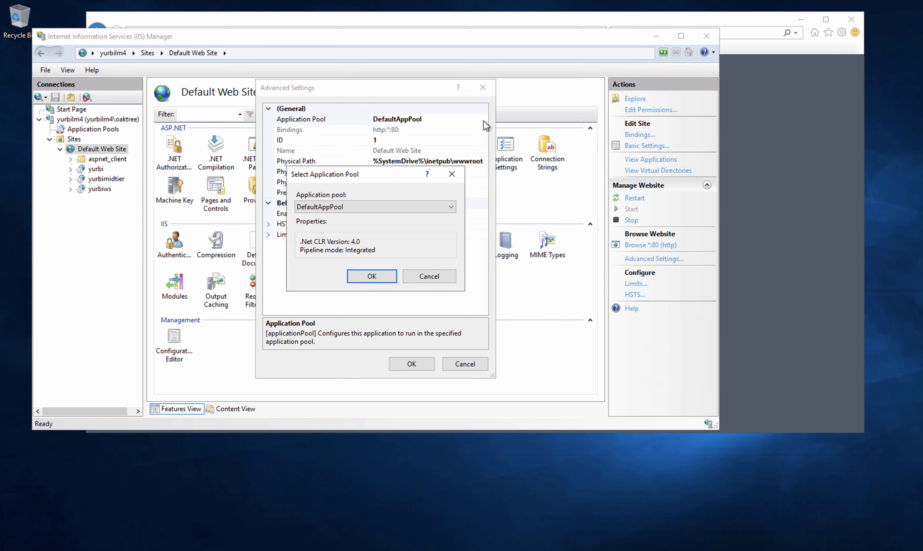
left_click(451, 208)
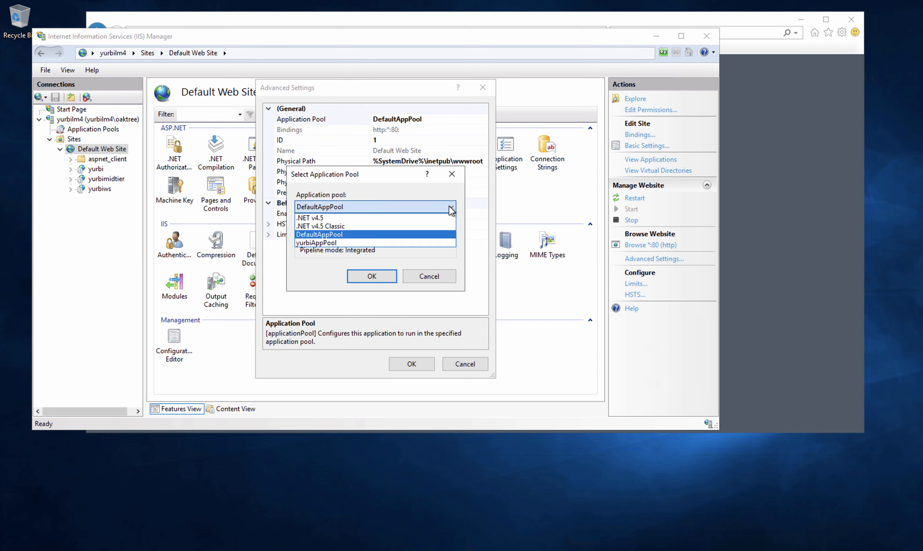
left_click(374, 243)
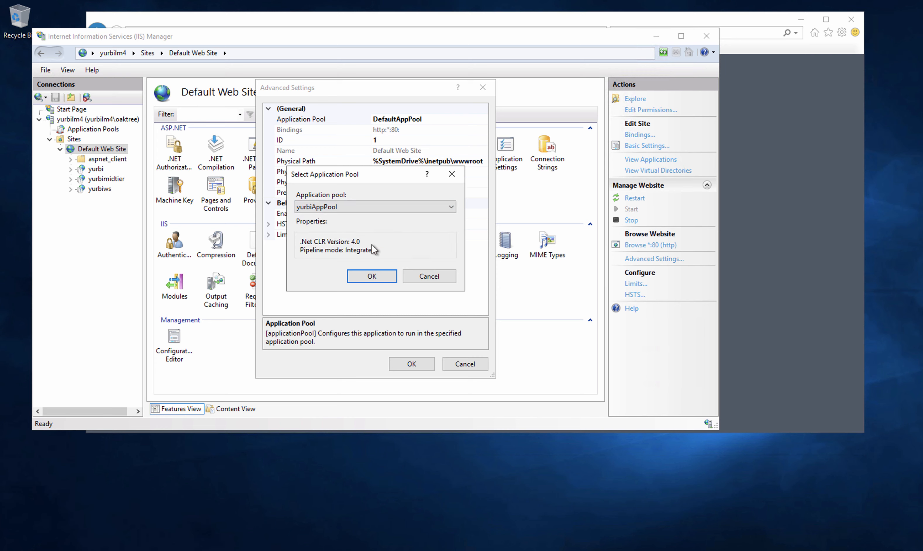
left_click(370, 276)
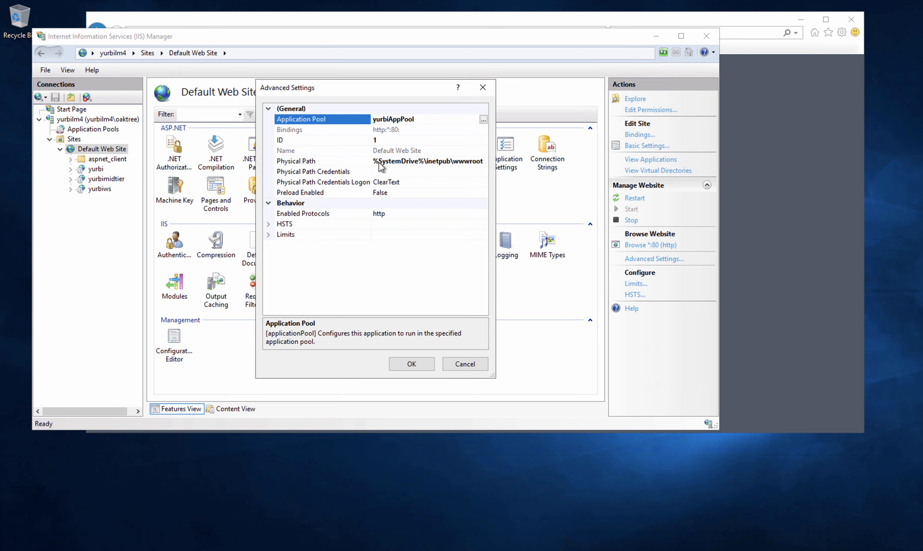
- Set the site's physical path to C:\Program Files (x86)\yurbi\frontend and save
left_click(396, 162)
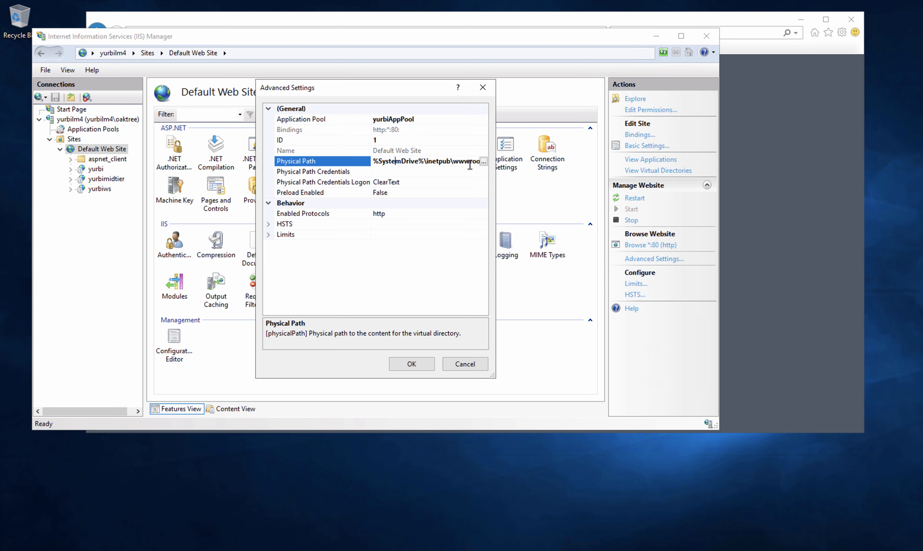
left_click(483, 162)
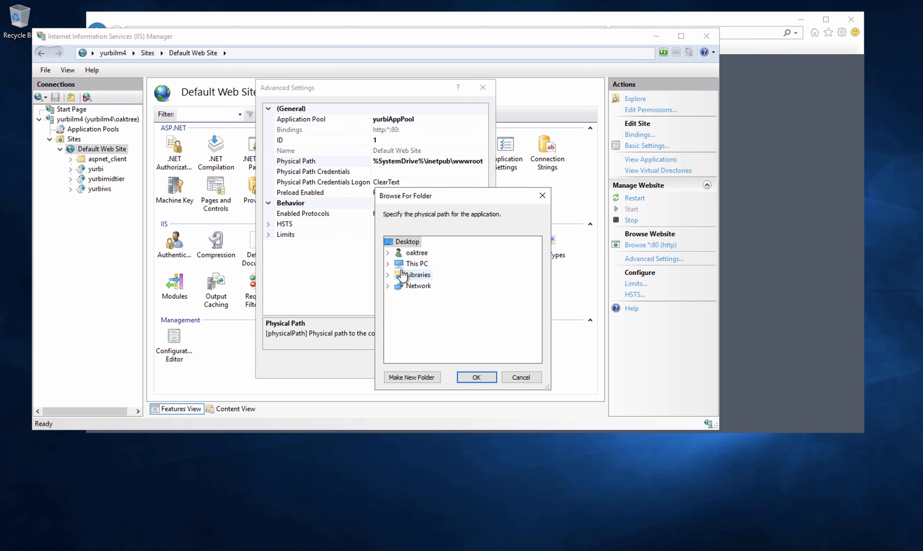
left_click(388, 264)
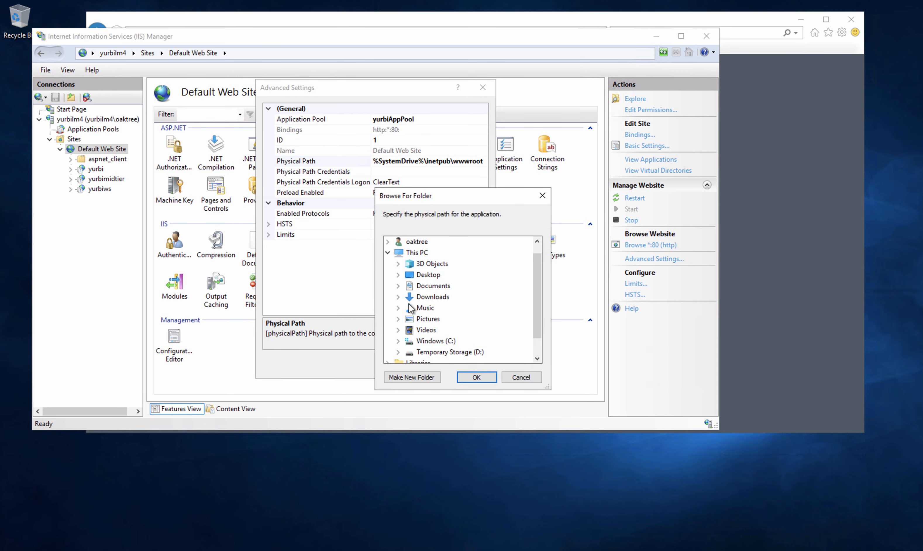
double_click(426, 341)
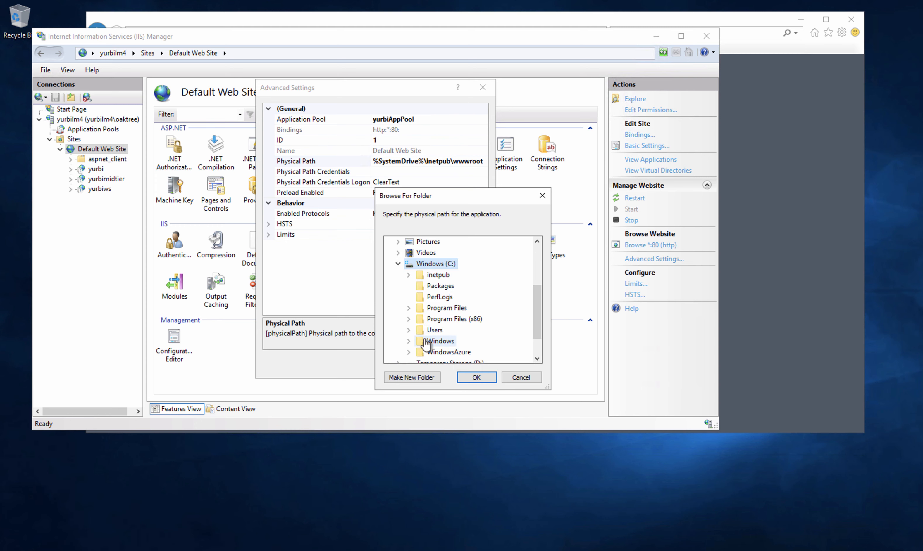
double_click(449, 319)
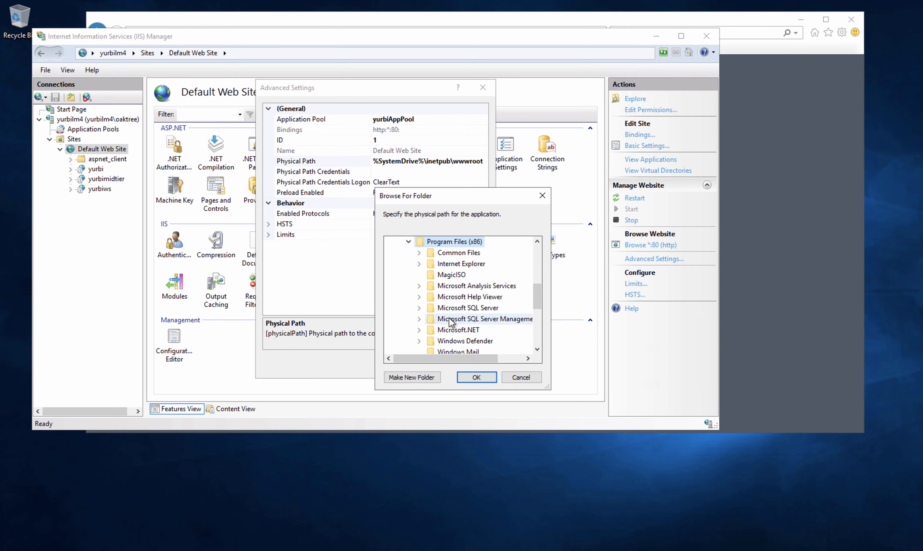
left_click_drag(538, 297, 538, 340)
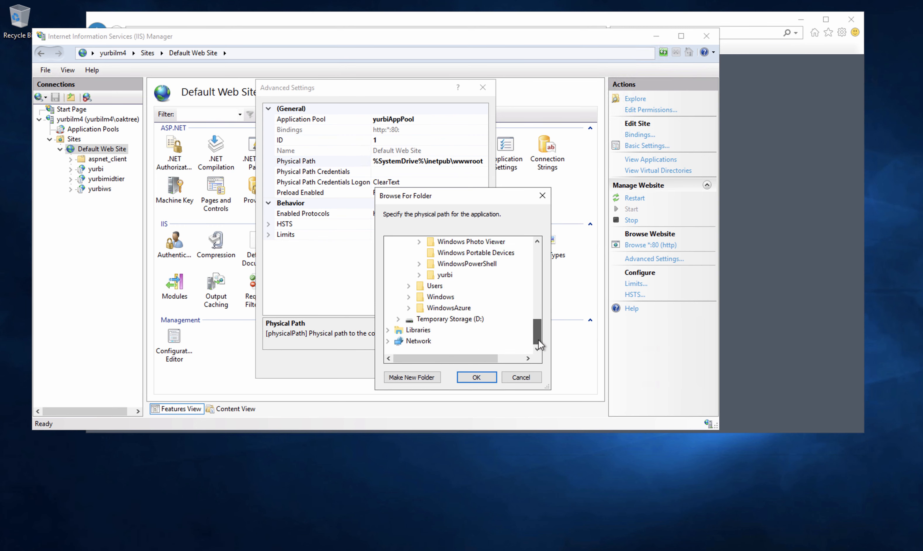
double_click(447, 275)
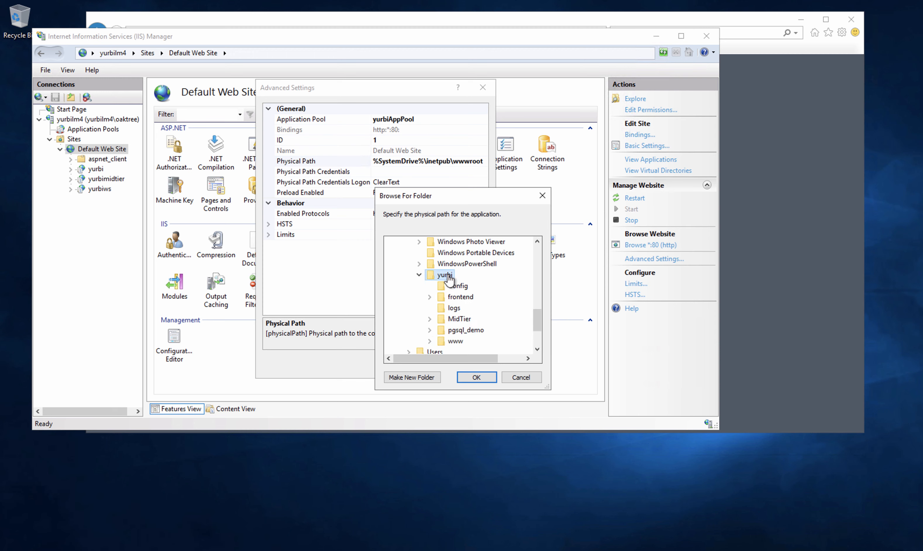
double_click(455, 299)
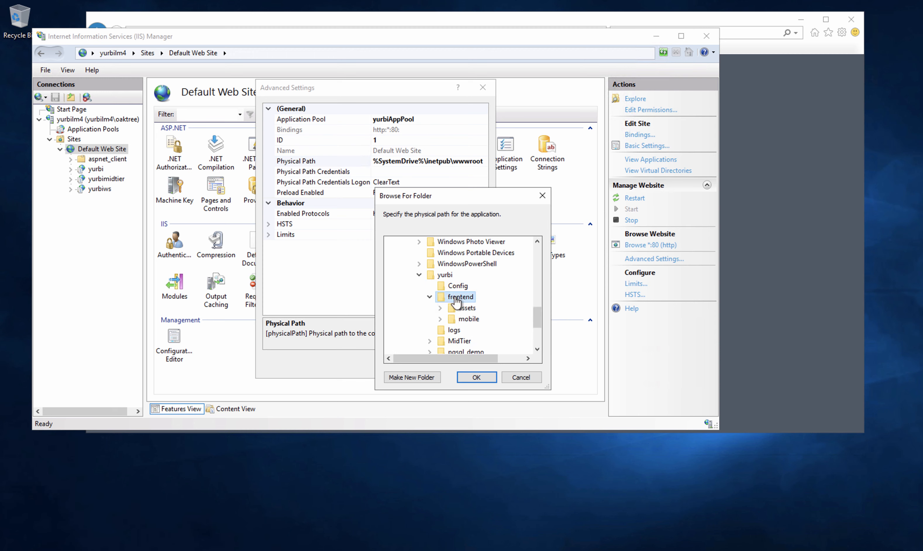
left_click(475, 377)
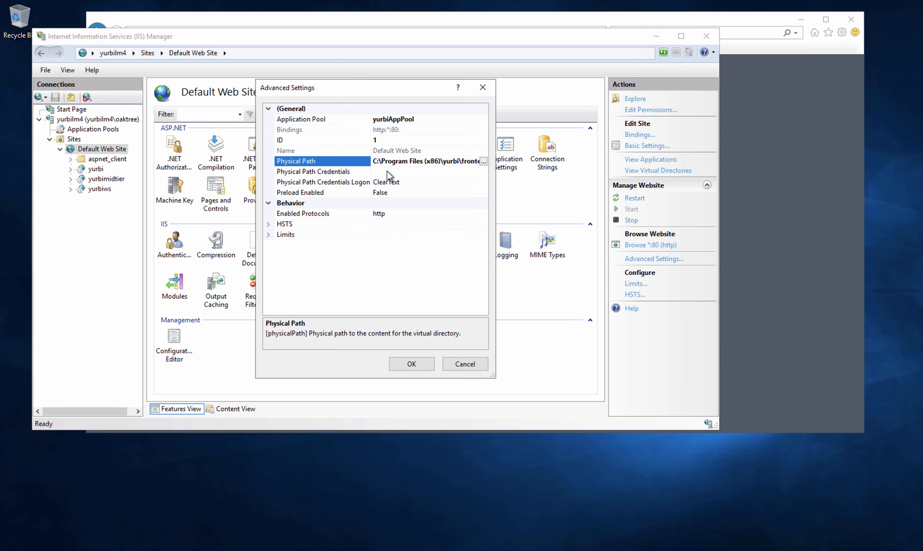
left_click(446, 164)
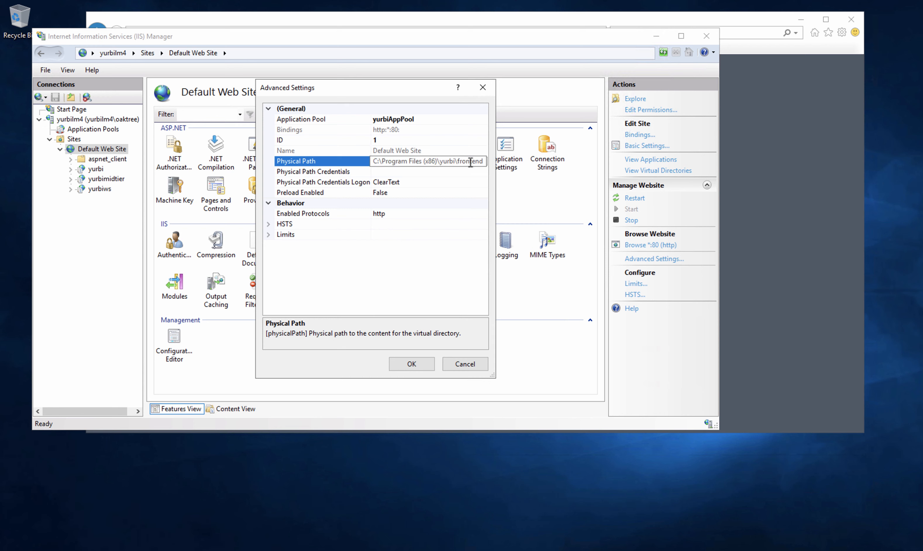
left_click(414, 365)
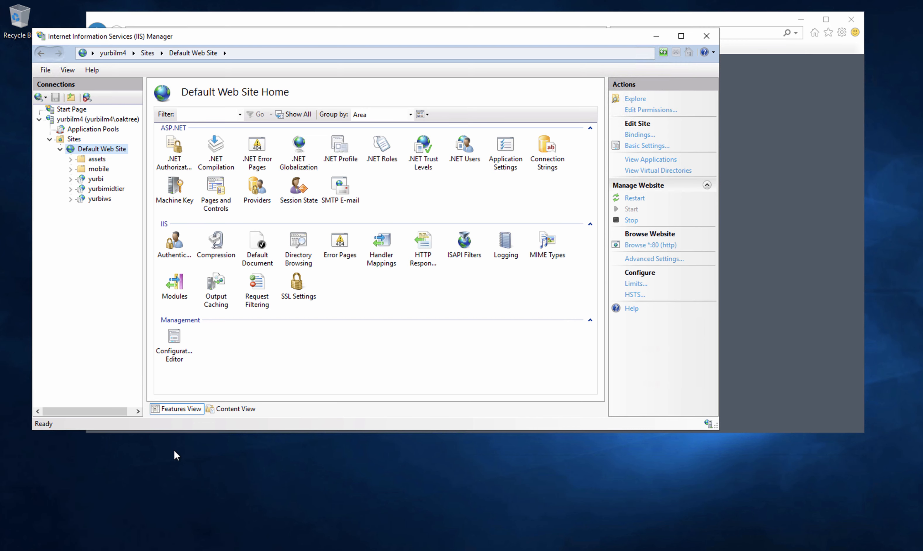
- Check the Yurbi Service Configuration shortcut options in Start, then open File Explorer
left_click(9, 548)
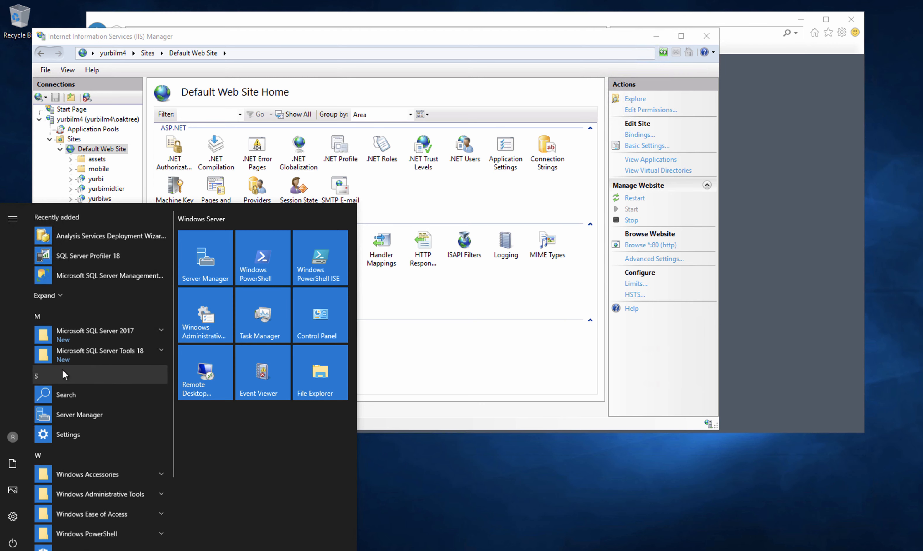
scroll(64, 374, "down", 2)
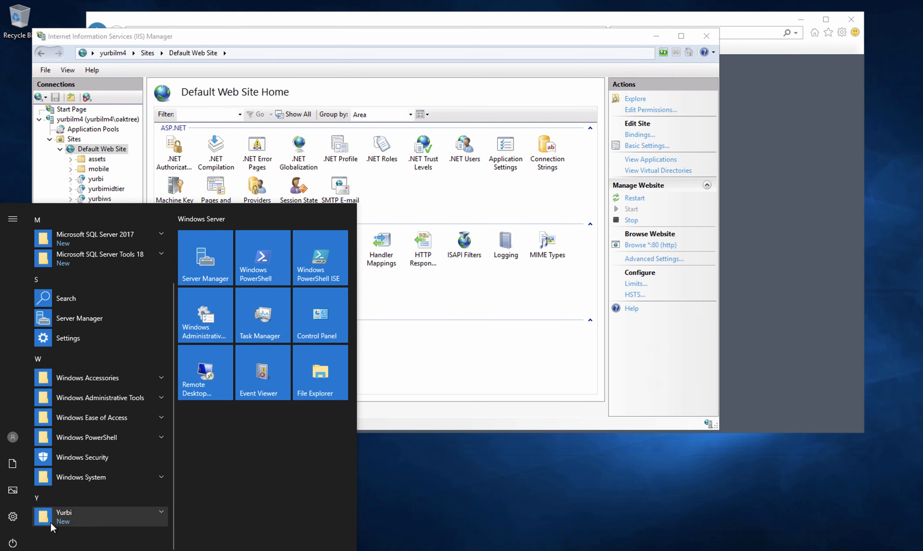
left_click(80, 519)
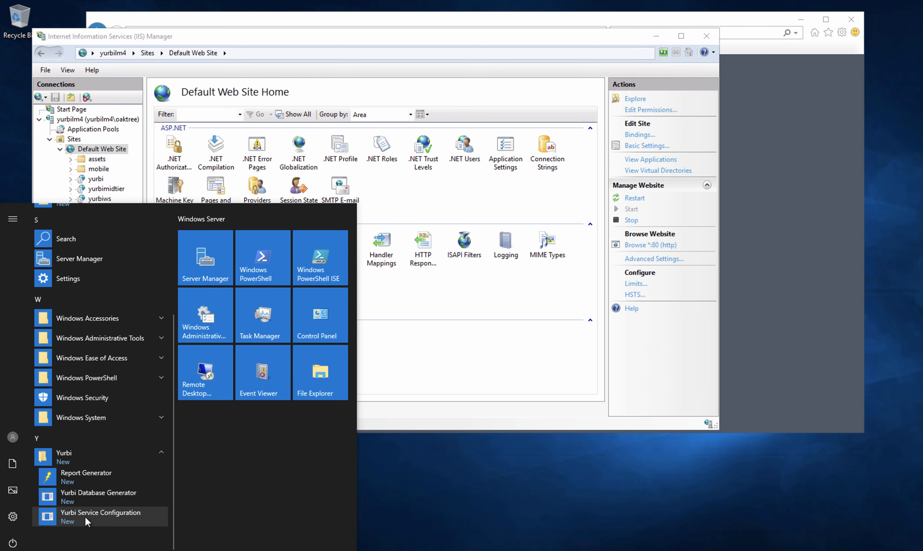
right_click(104, 517)
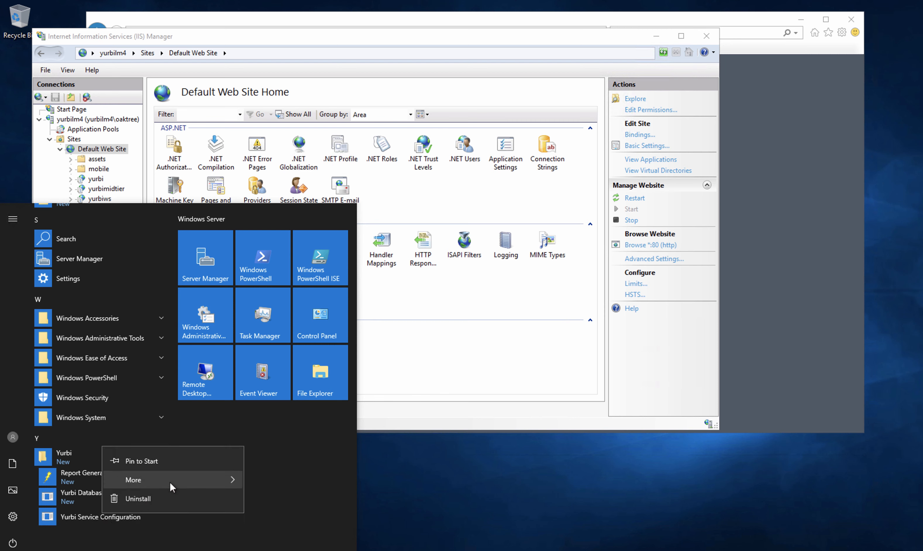
mouse_move(174, 486)
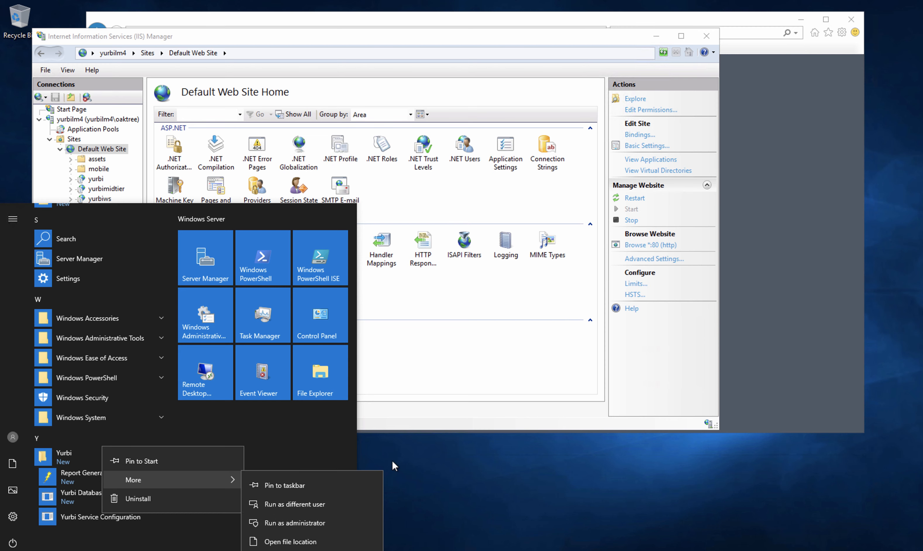
left_click(400, 457)
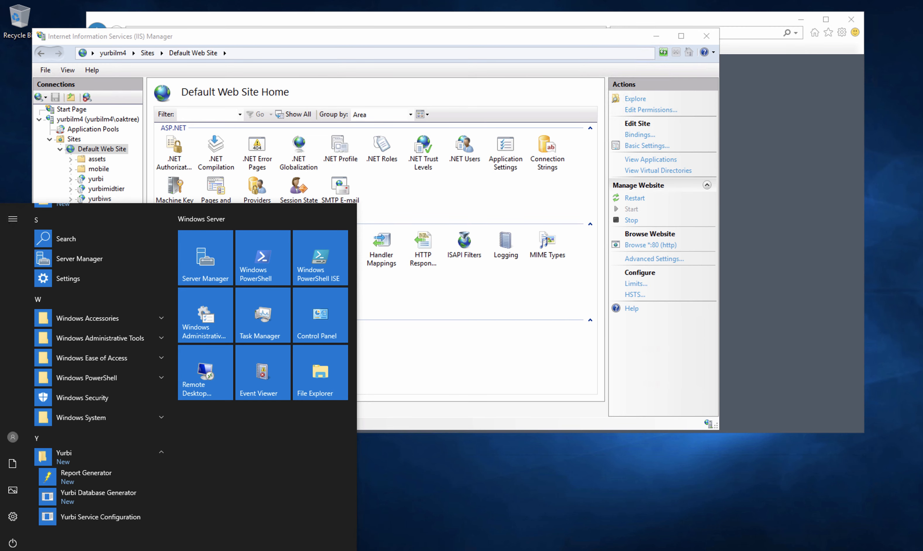
left_click(13, 550)
left_click(121, 550)
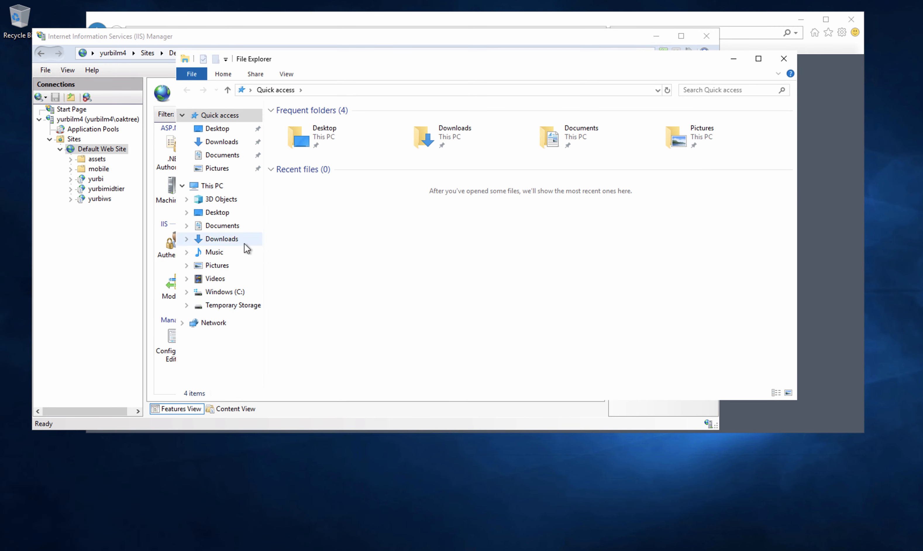
- Go to C:\Program Files (x86)\yurbi and run Yurbi.WindowsServices.Config as administrator
left_click(218, 292)
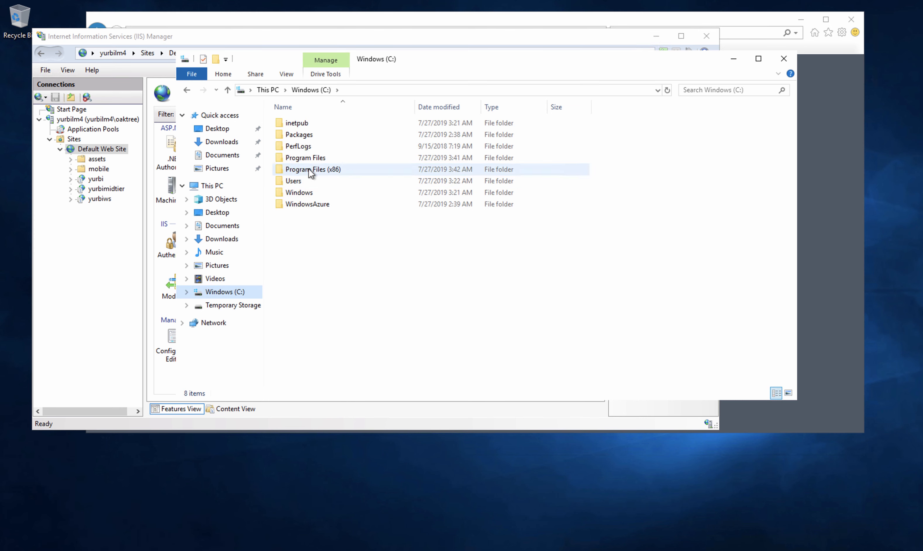
double_click(309, 169)
double_click(292, 309)
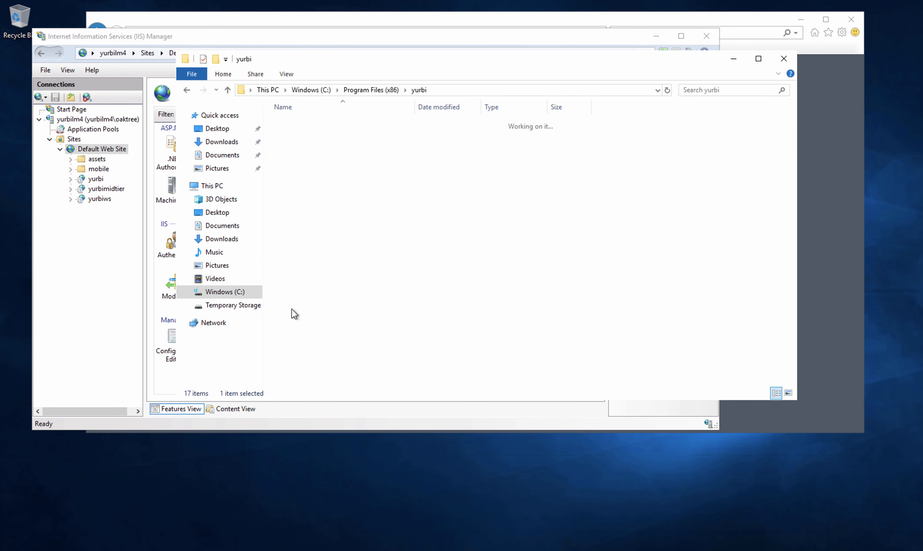
scroll(431, 302, "down", 6)
scroll(431, 302, "down", 2)
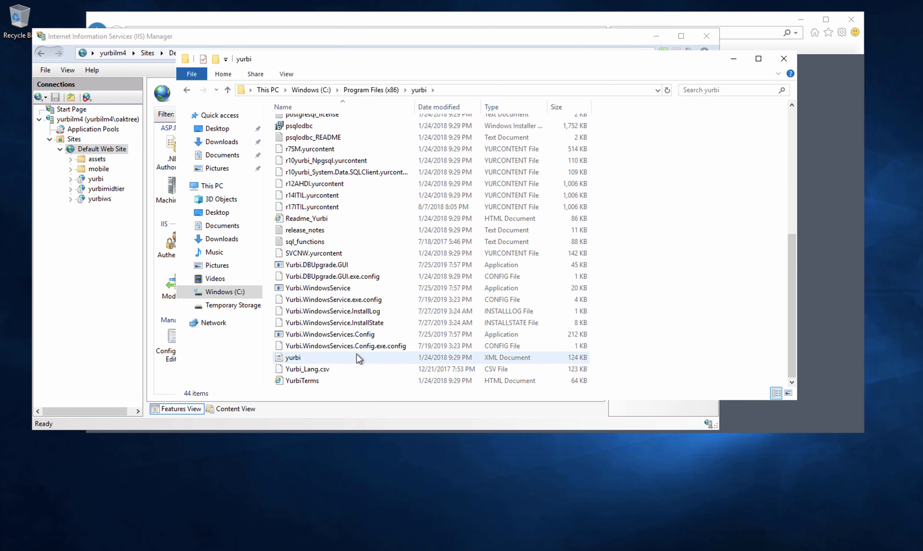
left_click(314, 349)
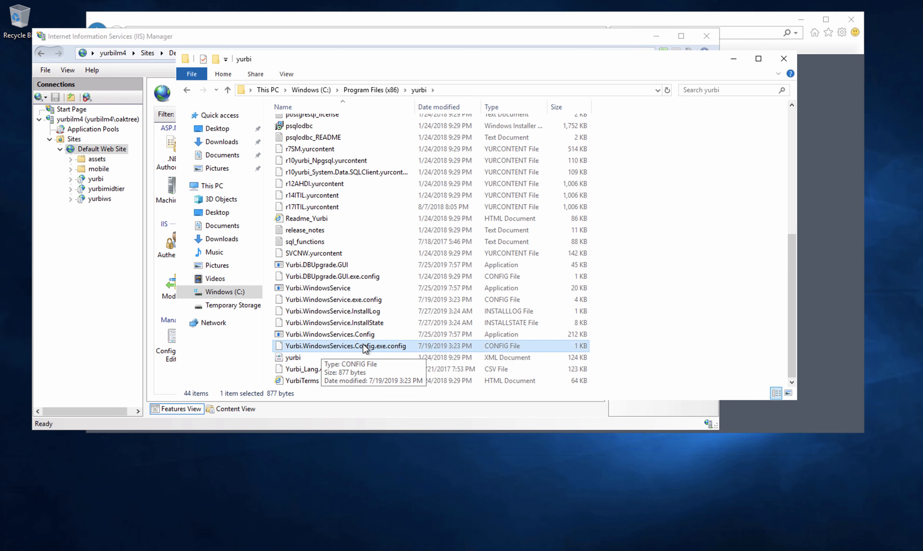
left_click(355, 336)
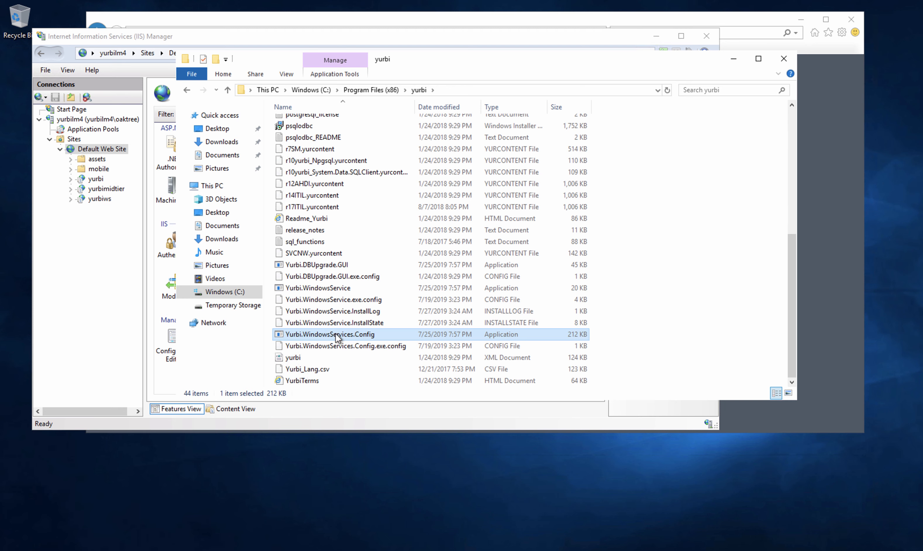
right_click(336, 334)
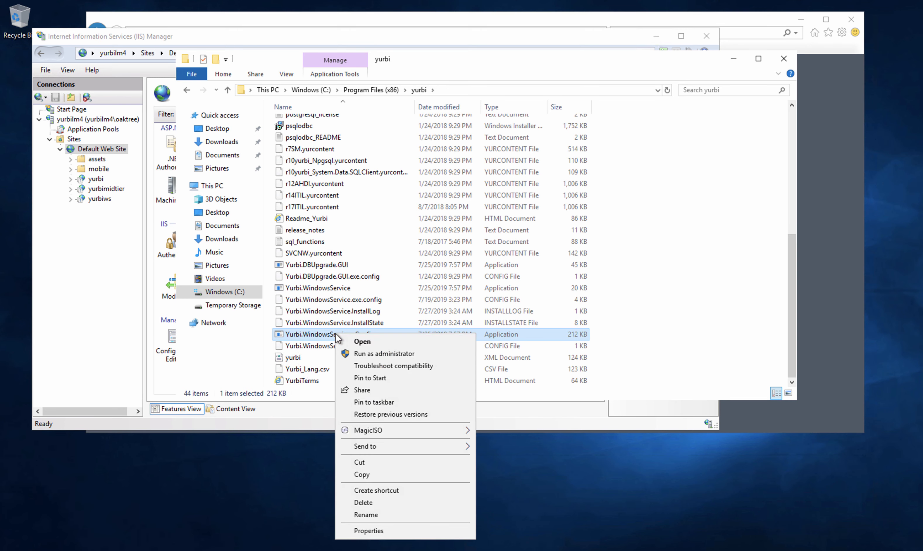
left_click(369, 354)
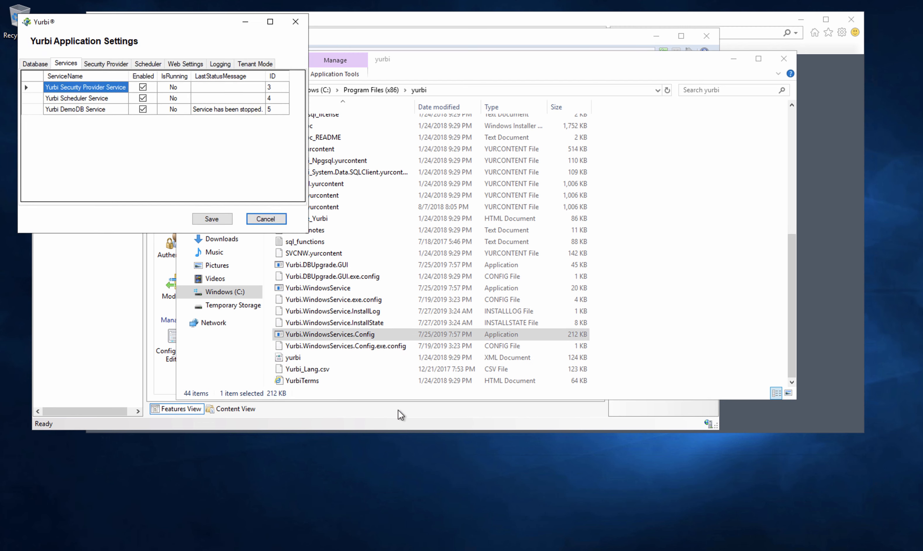
- Clear 'yurbi' from the Web Client Directory on the Web Settings tab and save
left_click_drag(157, 22, 412, 138)
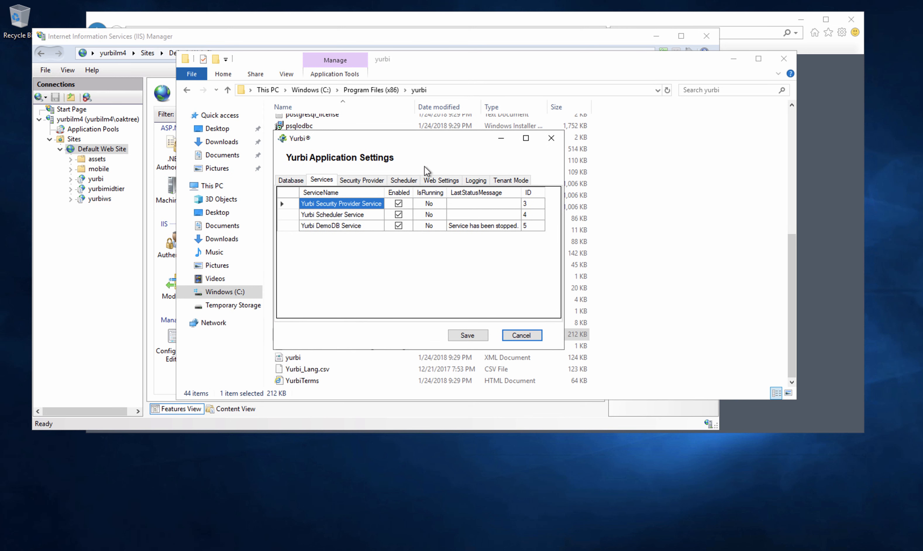
left_click(441, 180)
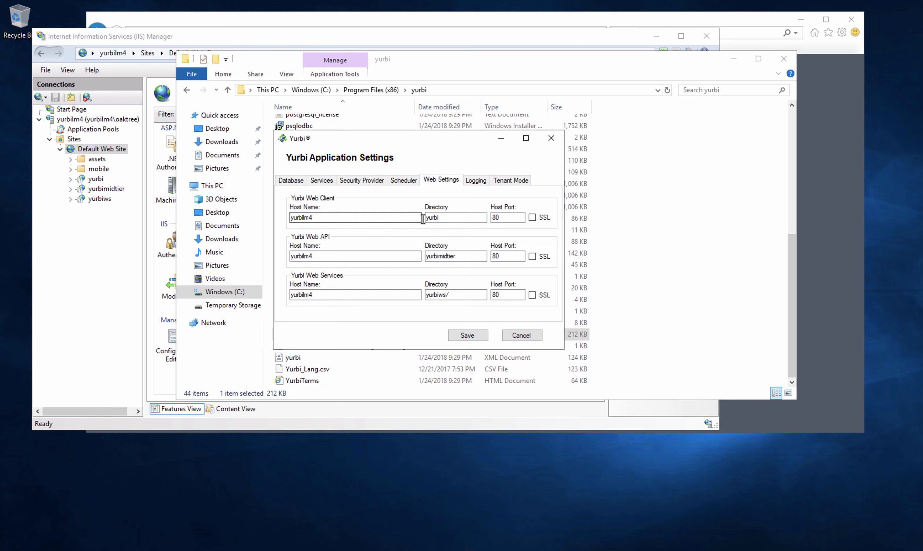
left_click_drag(441, 219, 418, 218)
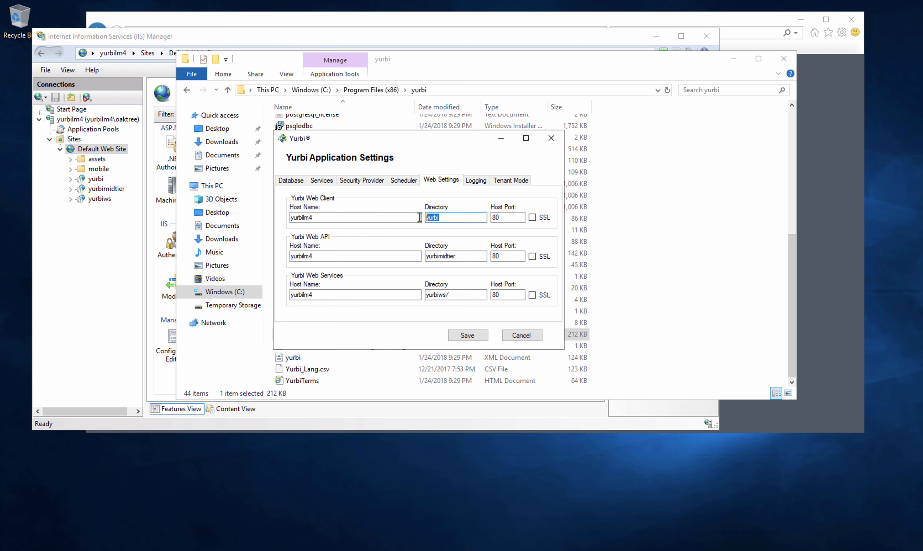
key("BackSpace")
left_click(468, 336)
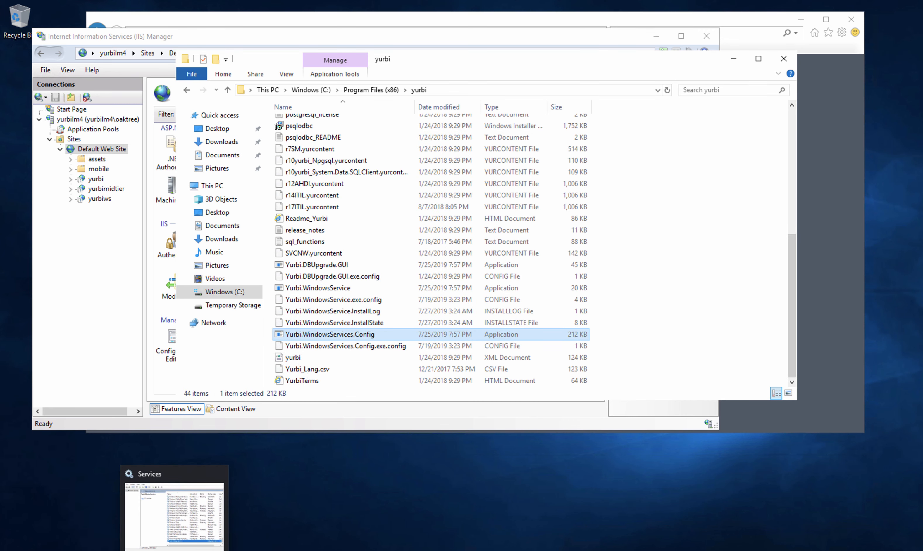
- Restart the Yurbi Master Service from the Services console until it shows Running
left_click(174, 550)
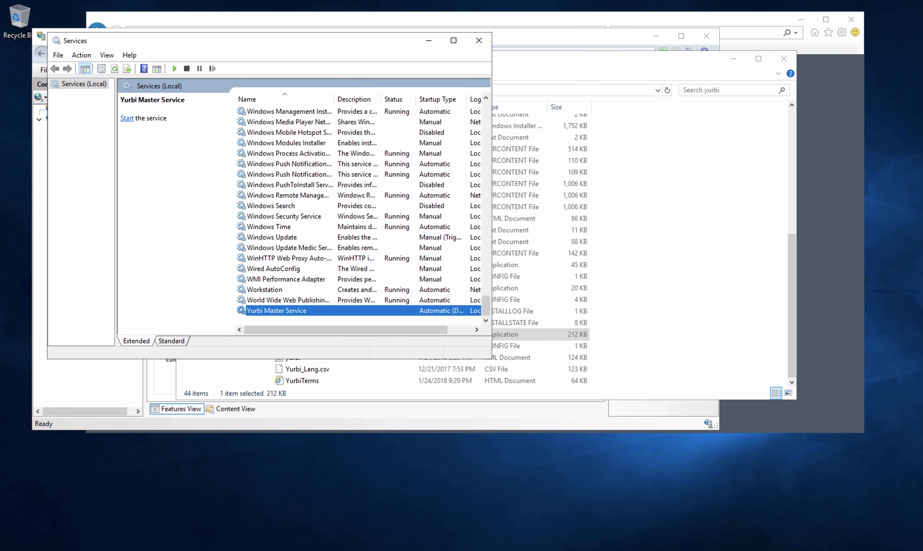
right_click(281, 313)
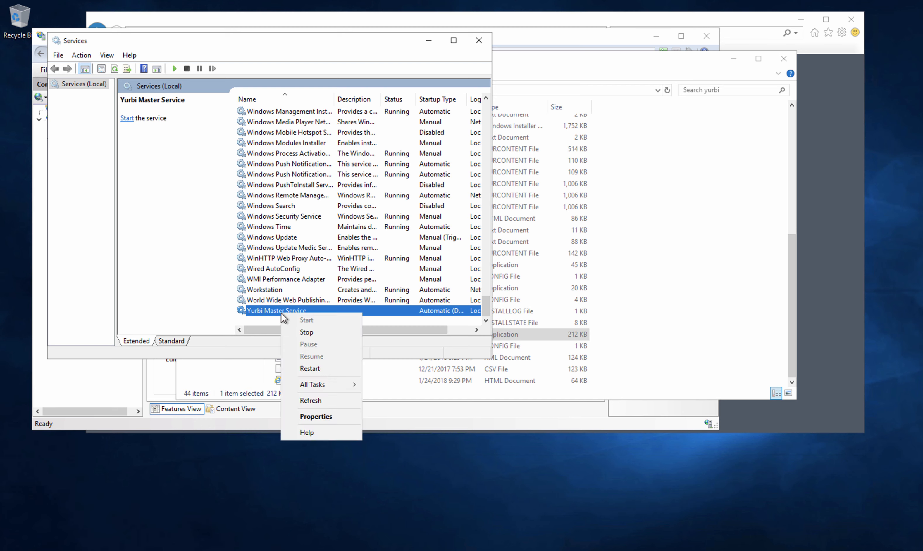
left_click(310, 369)
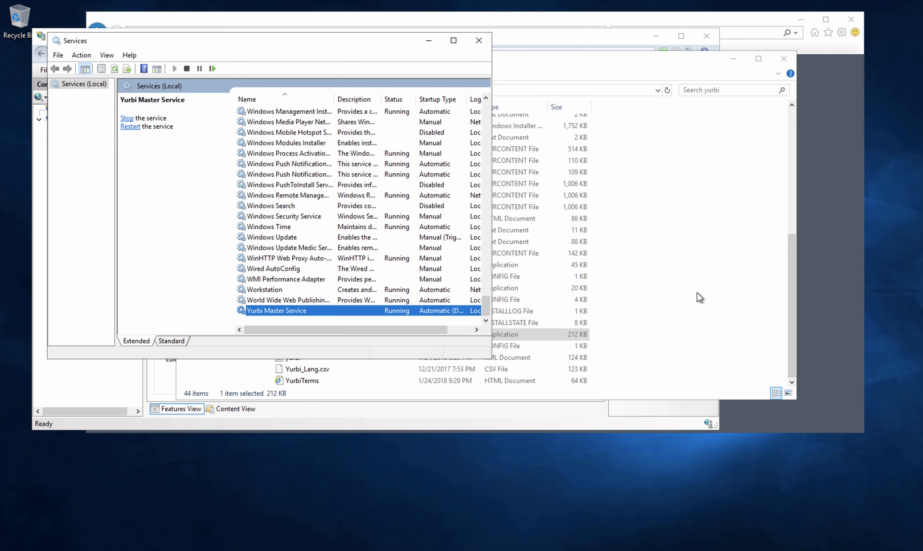
left_click(105, 550)
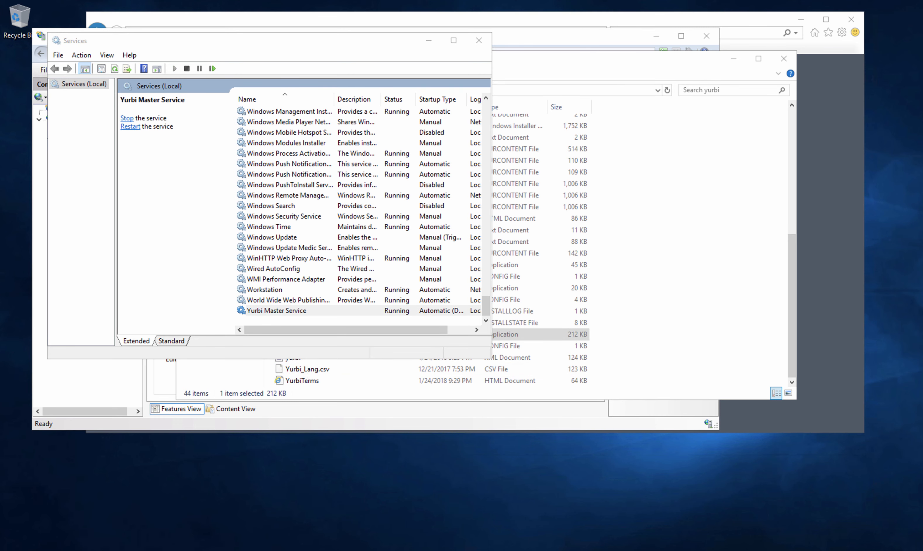
left_click(157, 512)
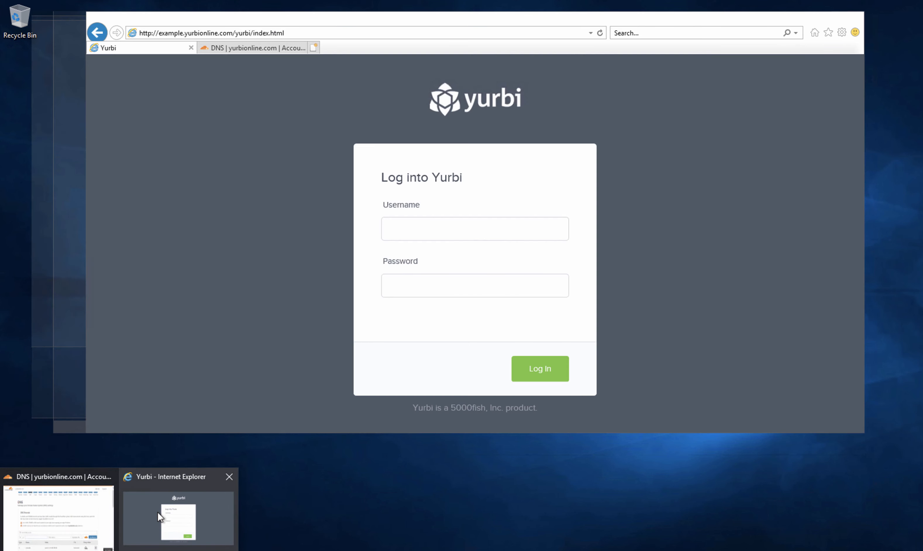
left_click(244, 29)
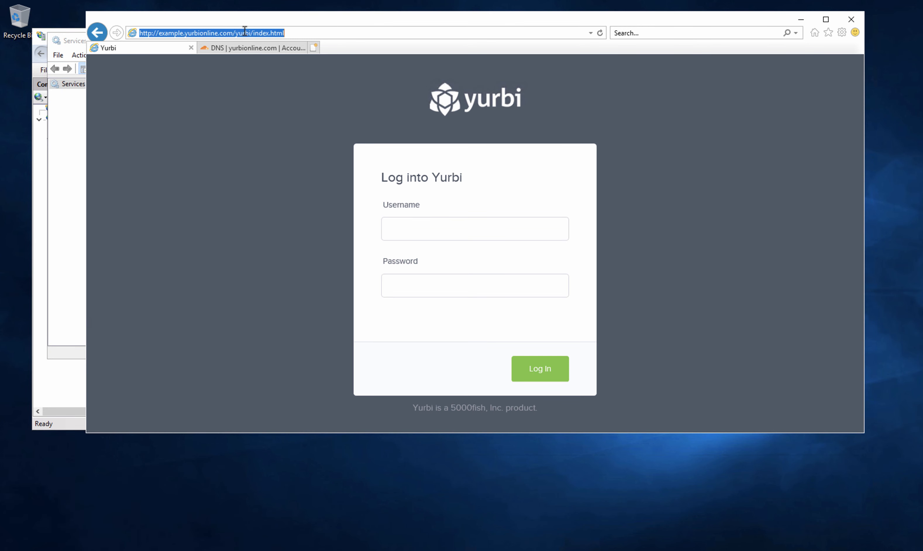
left_click(243, 33)
left_click_drag(235, 33, 324, 42)
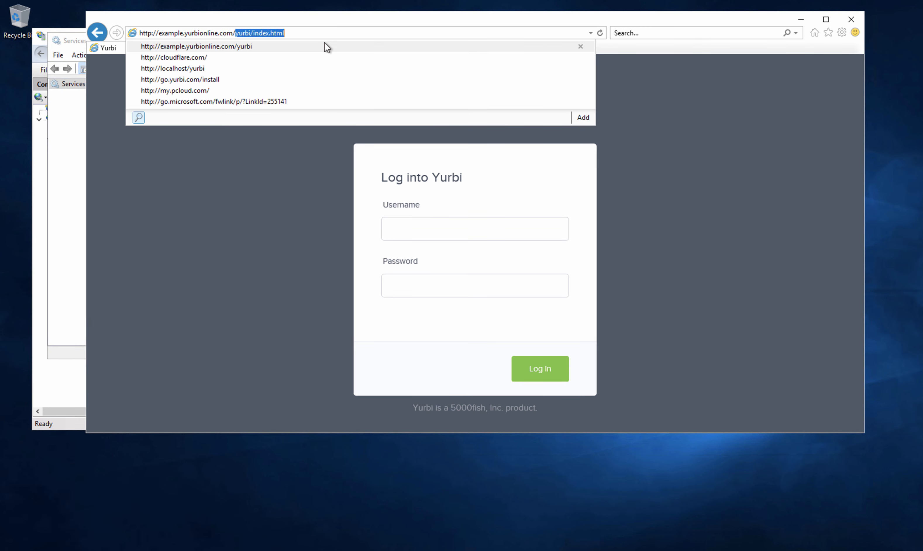
key("BackSpace")
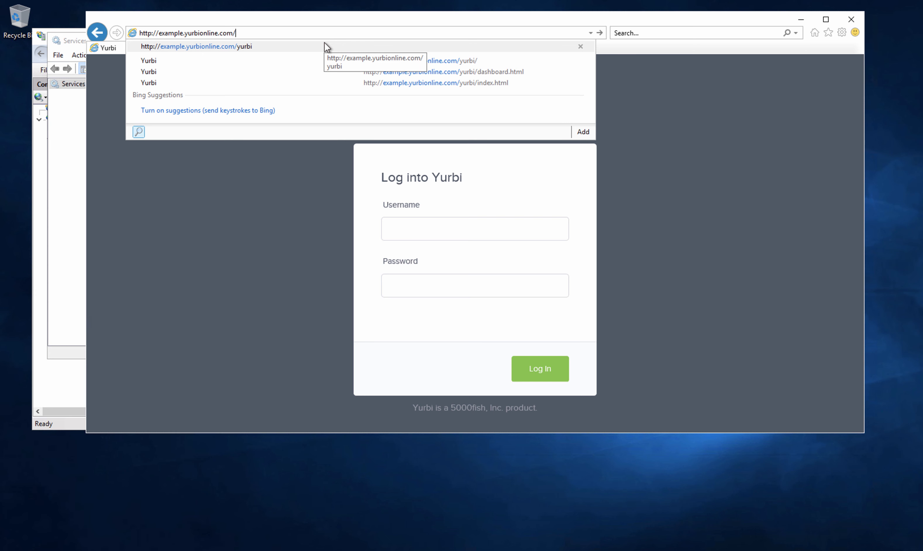
key("Return")
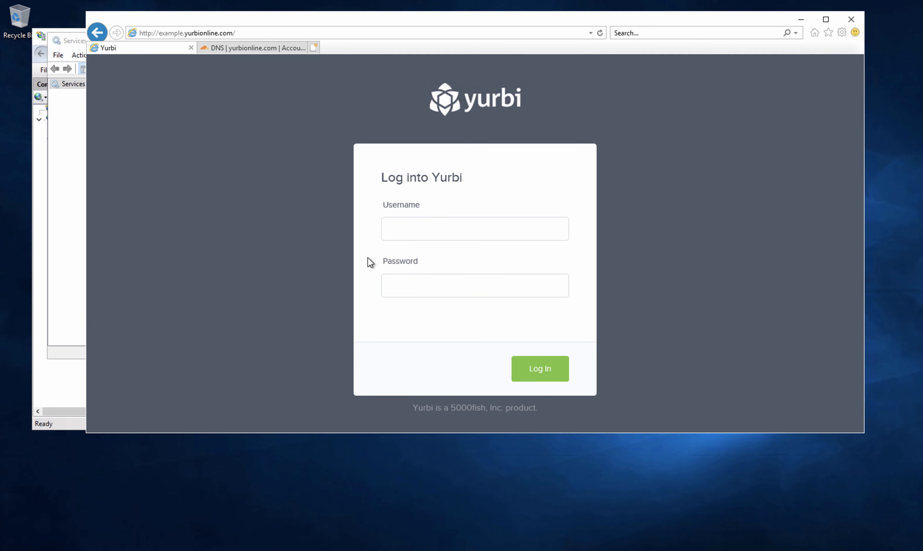
- Sign in to Yurbi with the admin username and password
left_click(418, 226)
type("admin")
key("Tab")
type("admin")
left_click(546, 375)
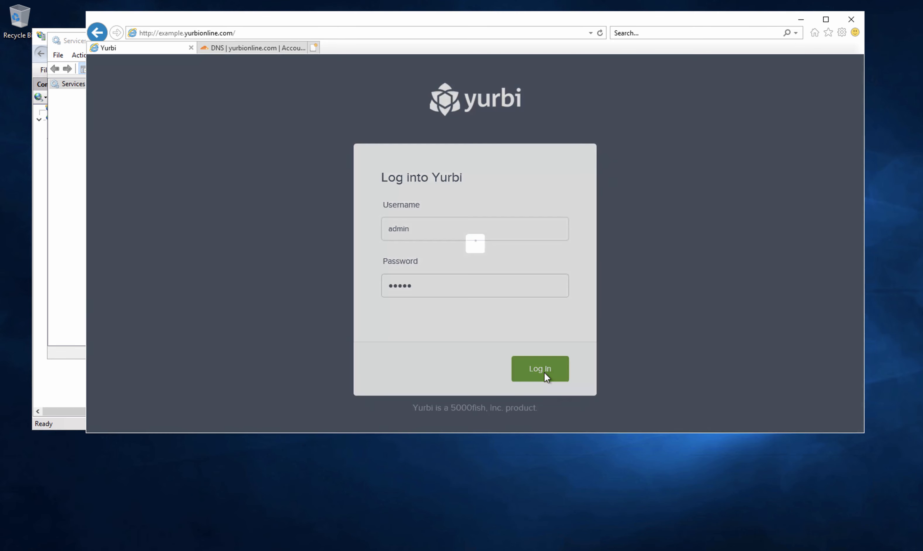